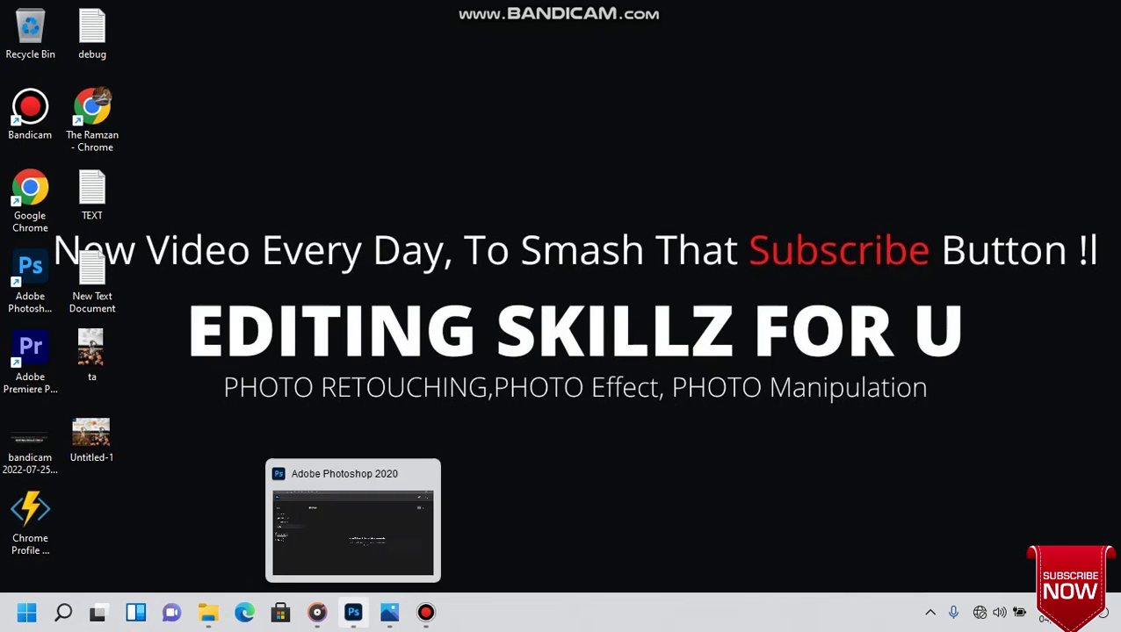
# Switch from the Untitled-1.jpg before-and-after preview in Photos to Photoshop
pyautogui.click(353, 612)
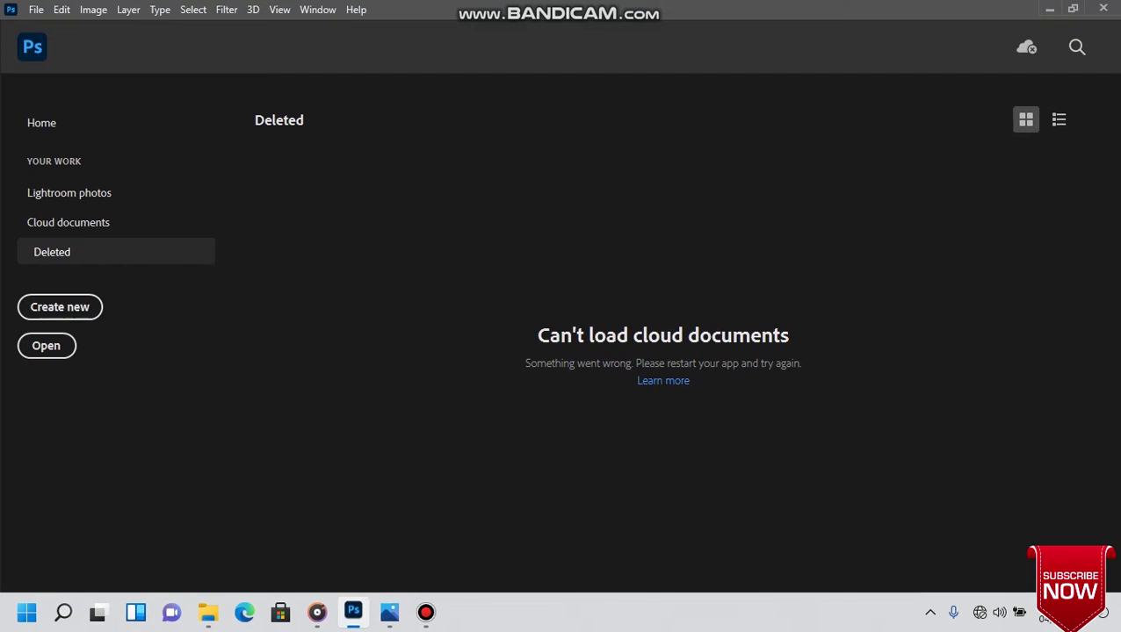
# Open pexels-monica-turlui-8218375.jpg from Downloads and zoom in on the photo
pyautogui.hotkey('ctrl', 'o')
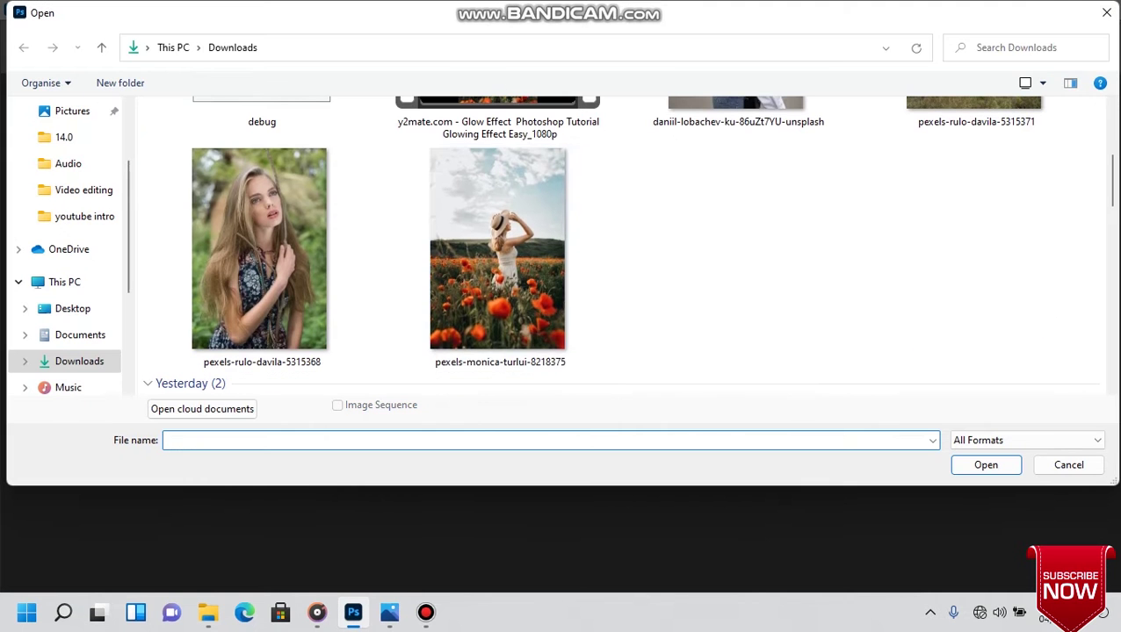
pyautogui.click(498, 249)
pyautogui.press('Return')
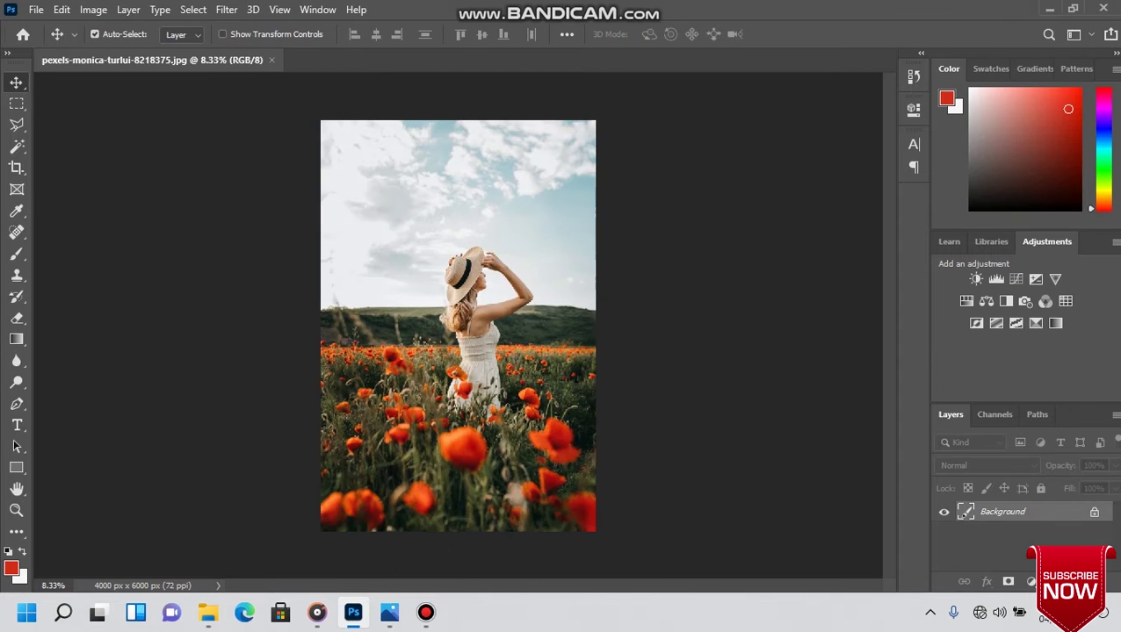
pyautogui.hotkey('ctrl', '+')
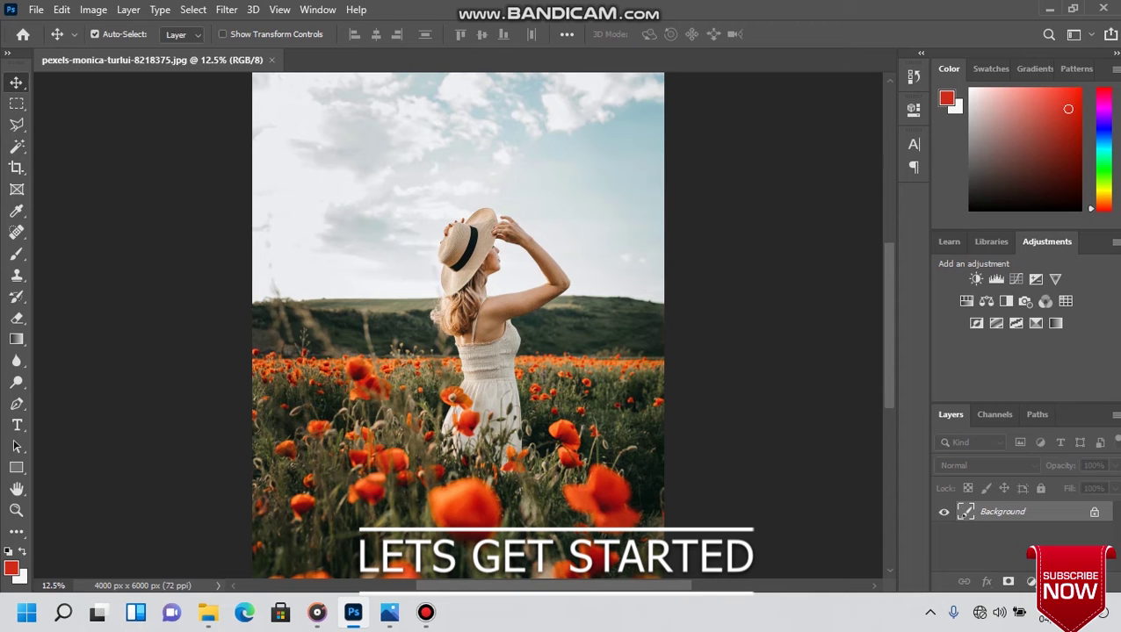
pyautogui.click(227, 9)
pyautogui.click(193, 9)
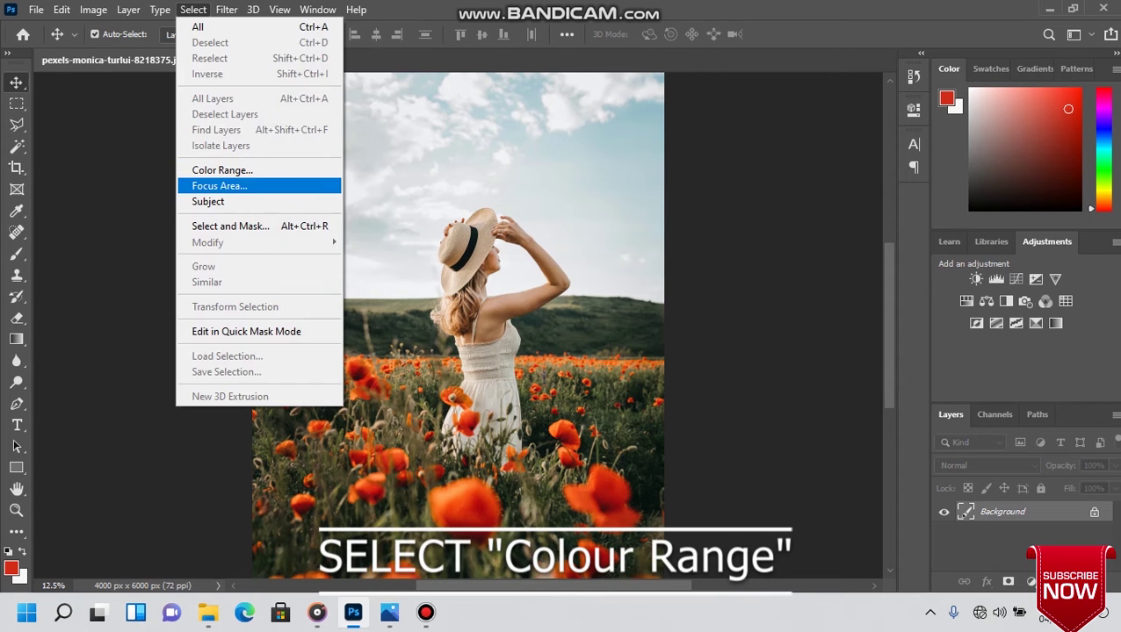
# Select the orange-red poppies via Color Range at Fuzziness 200 and copy them to Layer 1
pyautogui.click(222, 170)
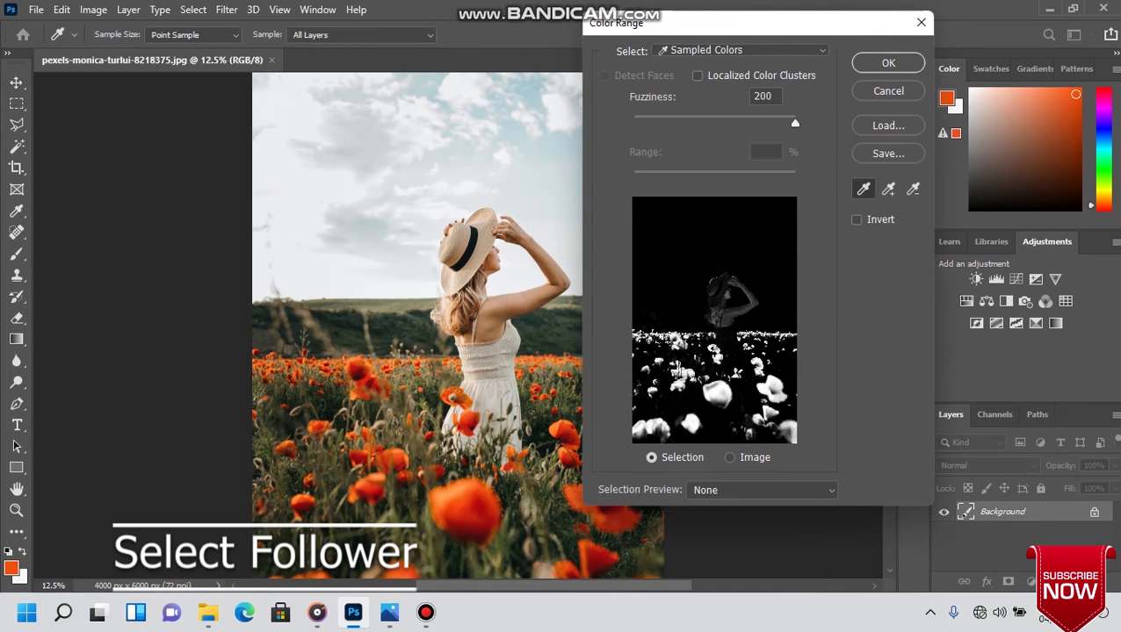
pyautogui.click(888, 62)
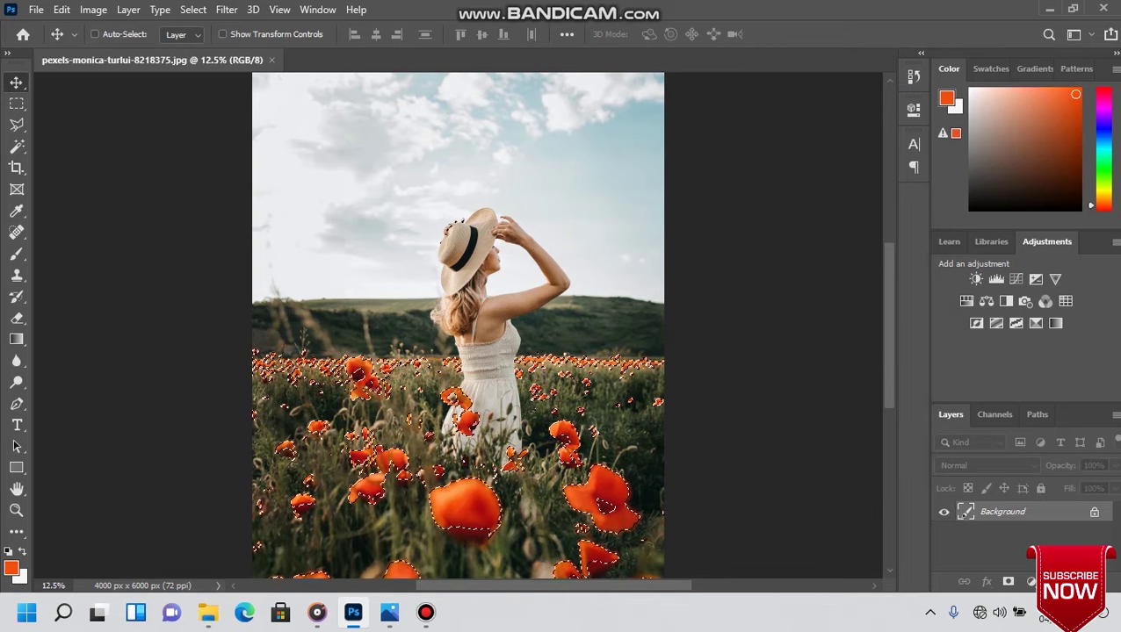
pyautogui.hotkey('ctrl', 'j')
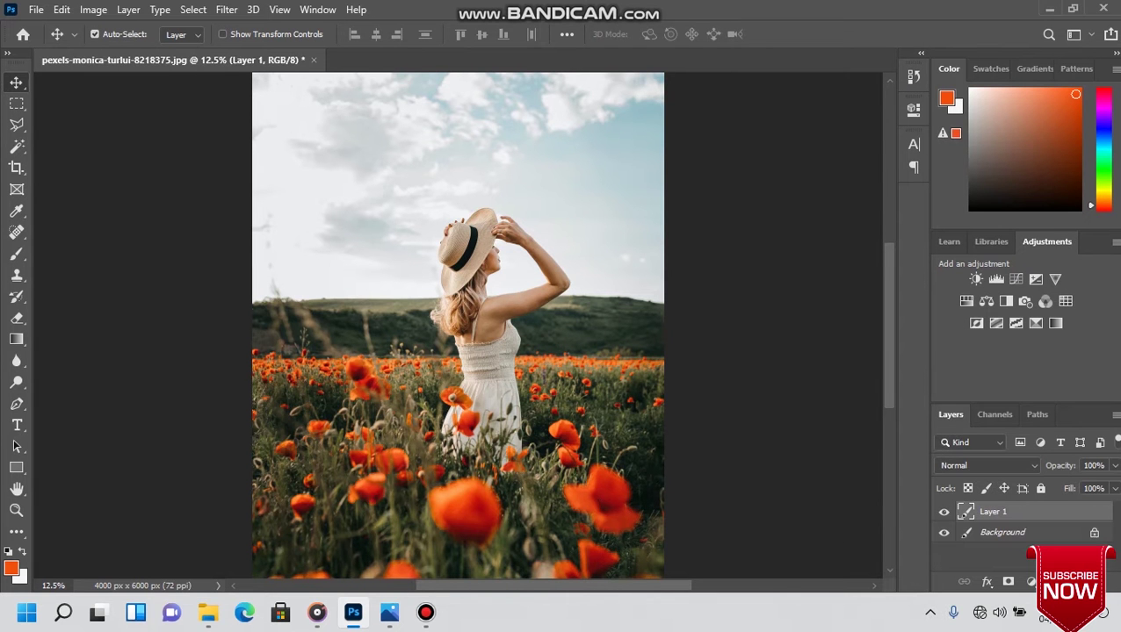
# Toggle Layer 1 and Background visibility to inspect the copied poppies
pyautogui.click(944, 512)
pyautogui.click(944, 511)
pyautogui.click(944, 532)
pyautogui.click(943, 532)
# Set Layer 1's blend mode to Linear Dodge (Add)
pyautogui.click(988, 465)
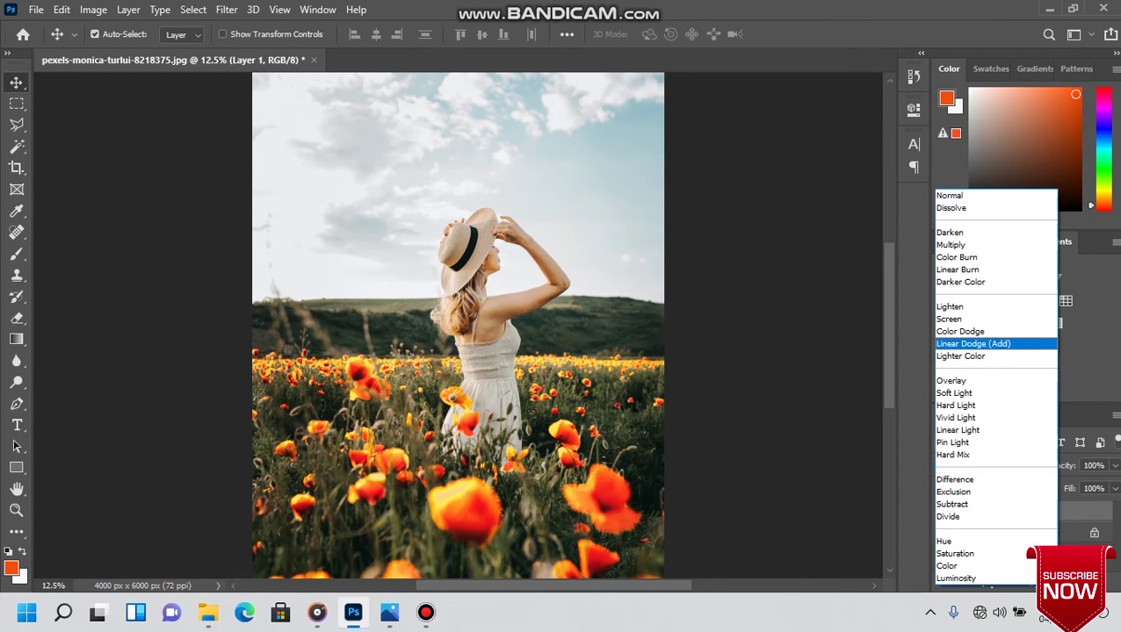
pyautogui.press('Return')
pyautogui.click(225, 10)
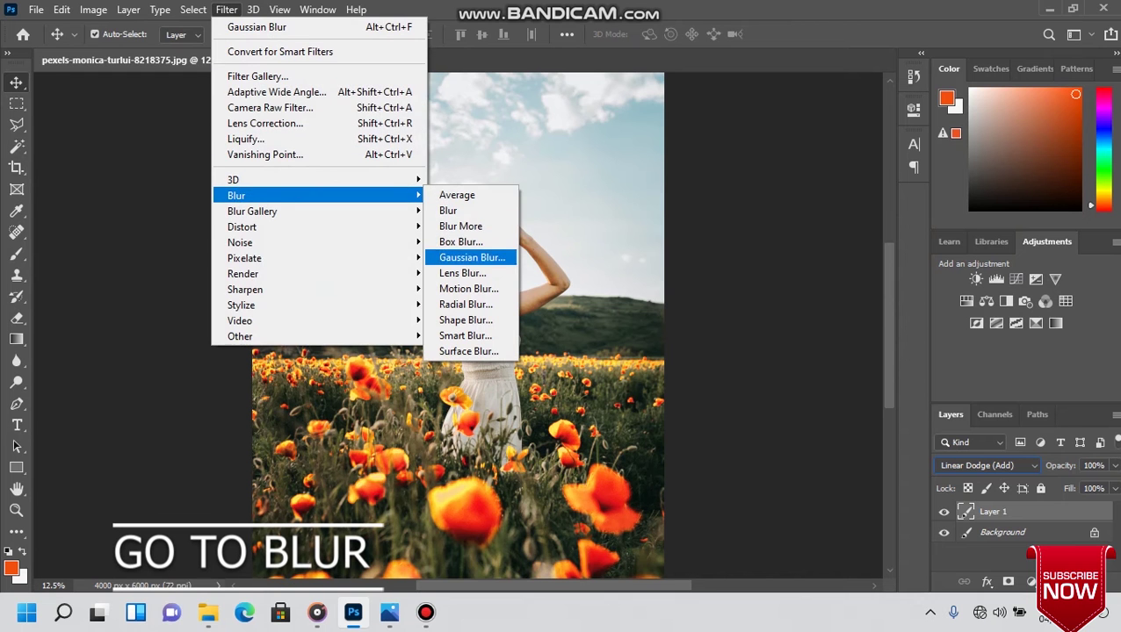
# Apply three passes of 5-pixel Gaussian Blur to Layer 1
pyautogui.click(472, 257)
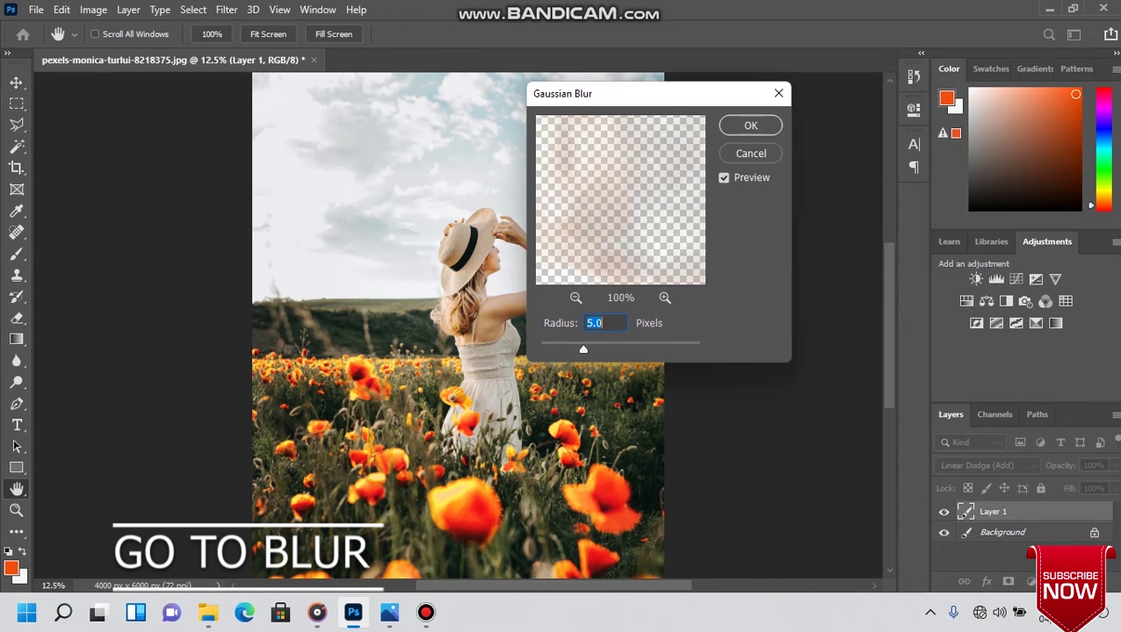
pyautogui.press('Return')
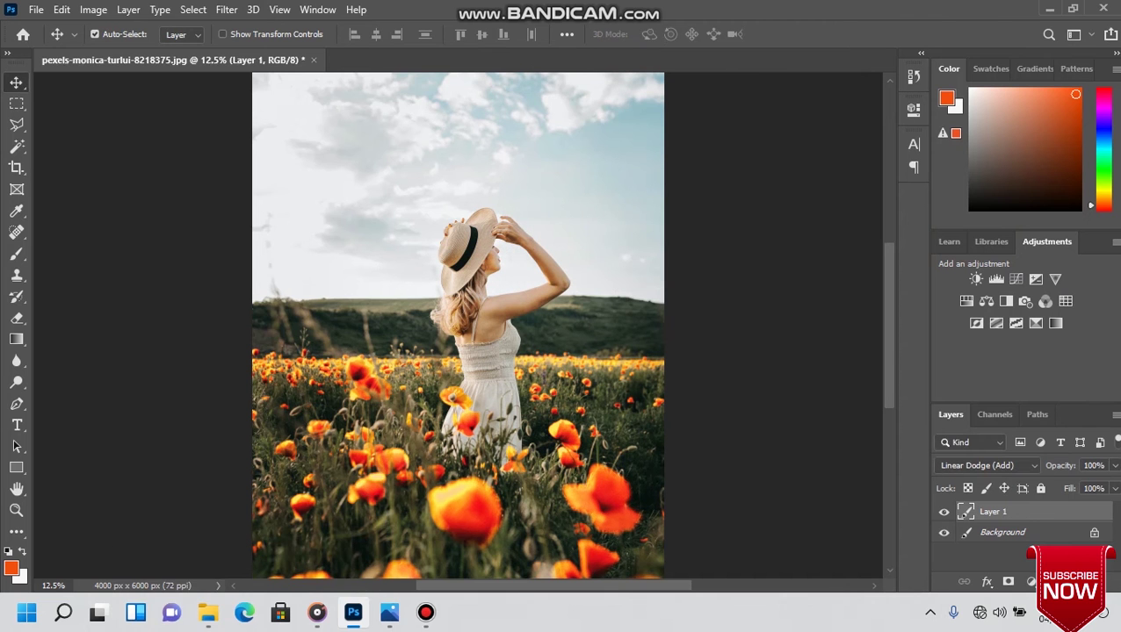
pyautogui.click(226, 10)
pyautogui.moveTo(236, 195)
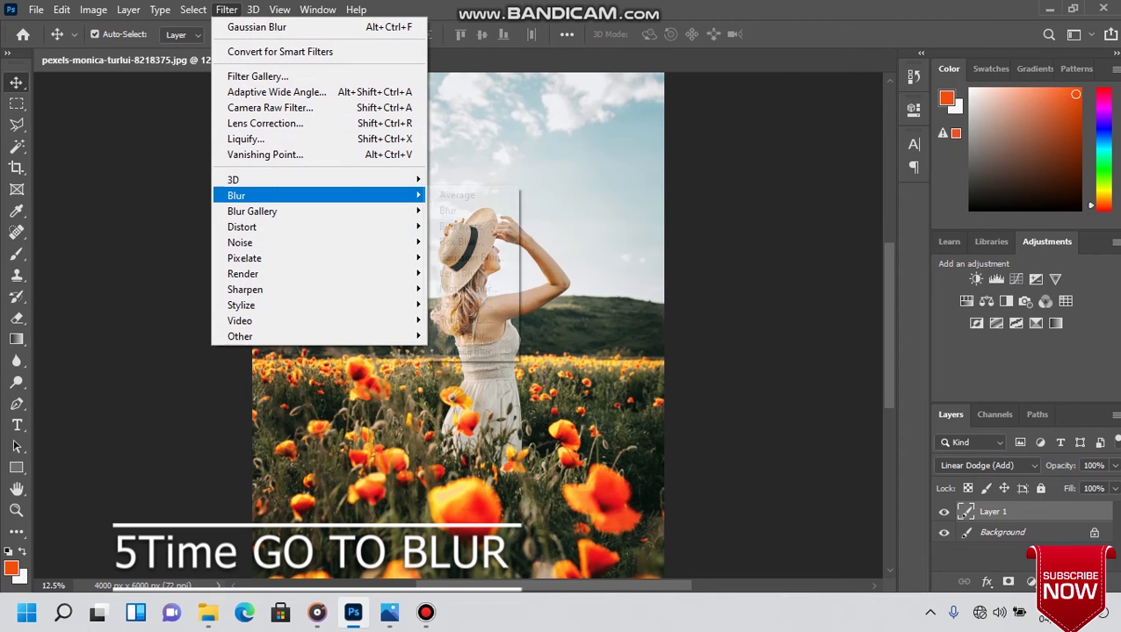
pyautogui.click(472, 257)
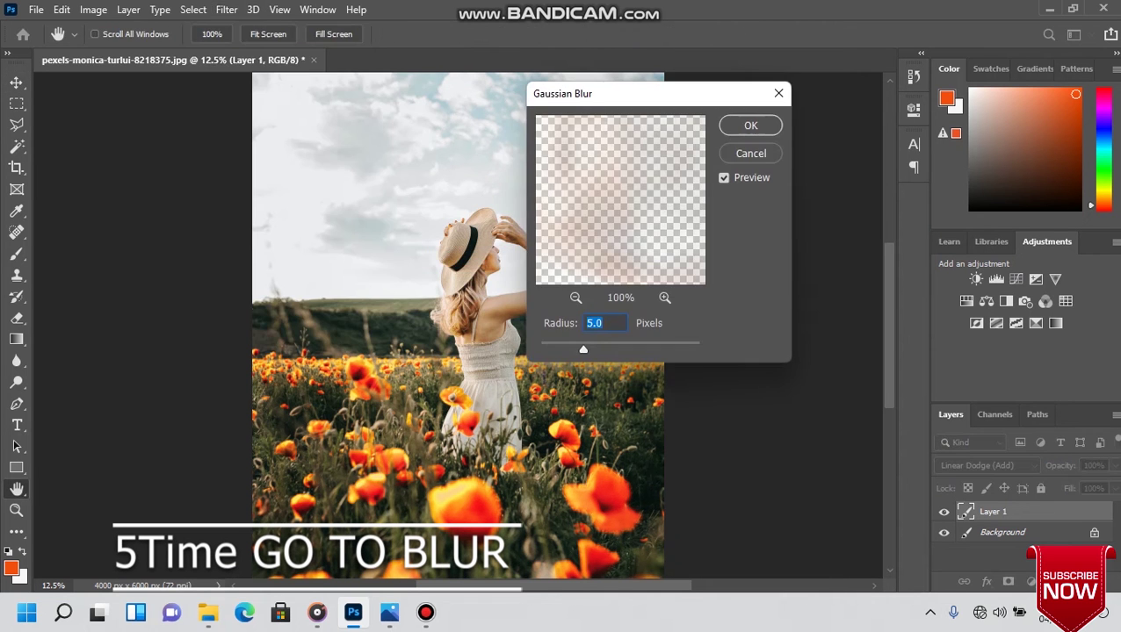
pyautogui.press('Return')
pyautogui.click(225, 10)
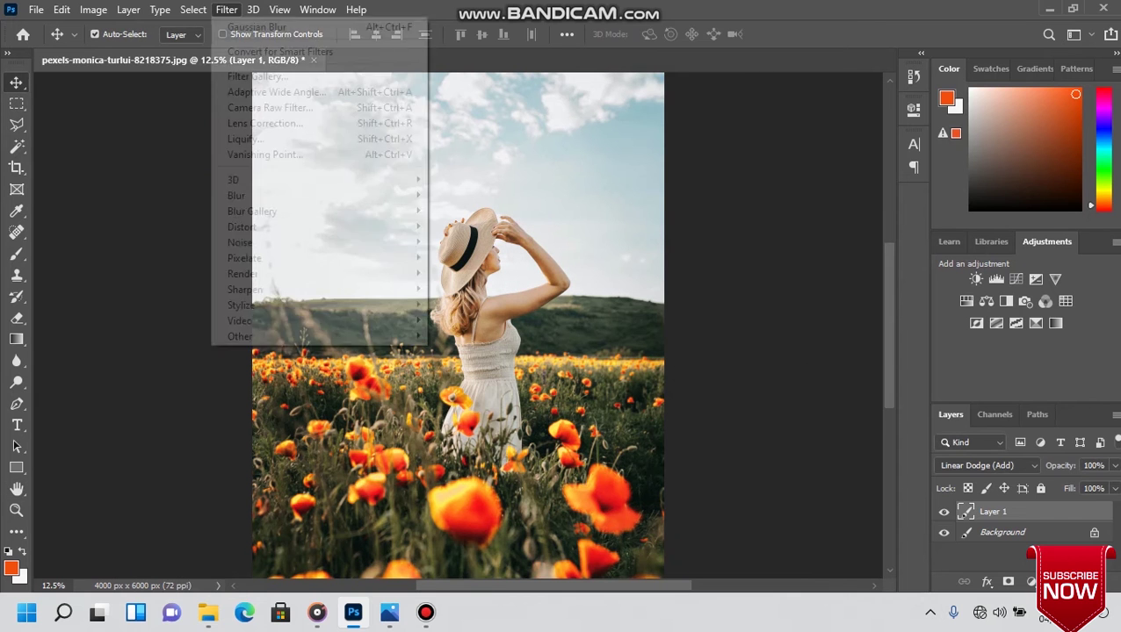
pyautogui.click(472, 255)
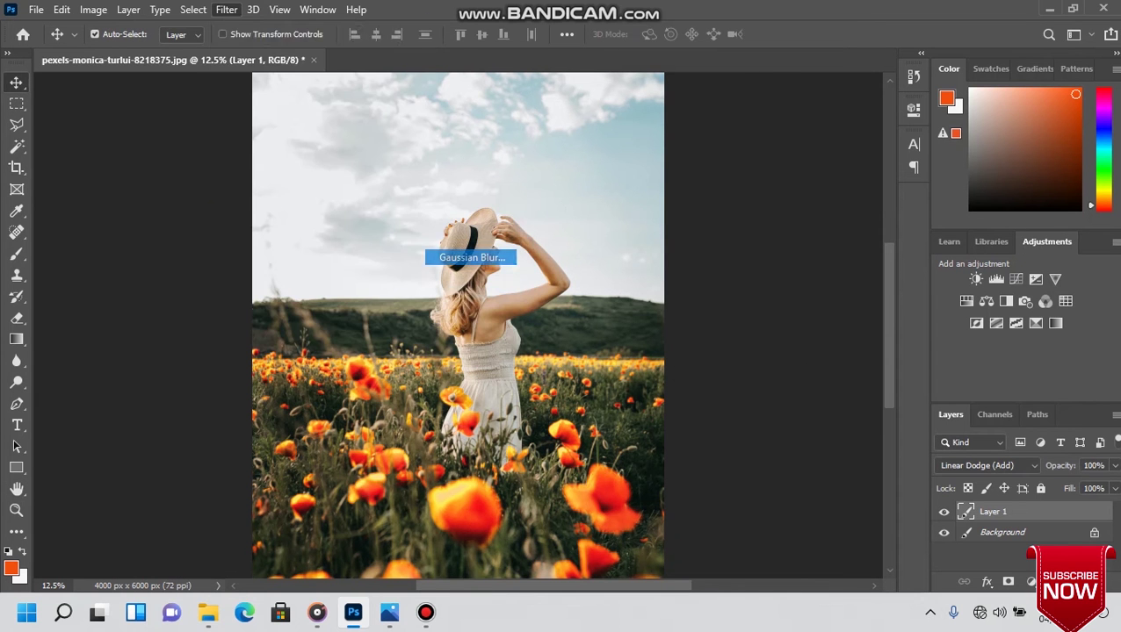
pyautogui.press('Return')
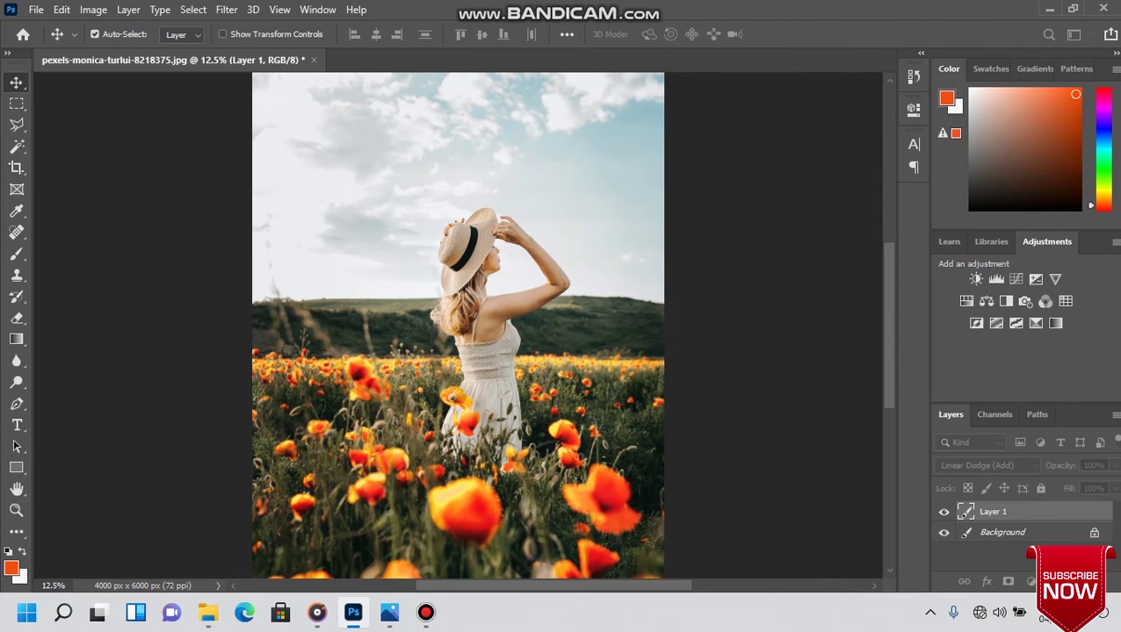
# Apply two more 5-pixel Gaussian Blur passes to Layer 1
pyautogui.click(226, 9)
pyautogui.moveTo(316, 195)
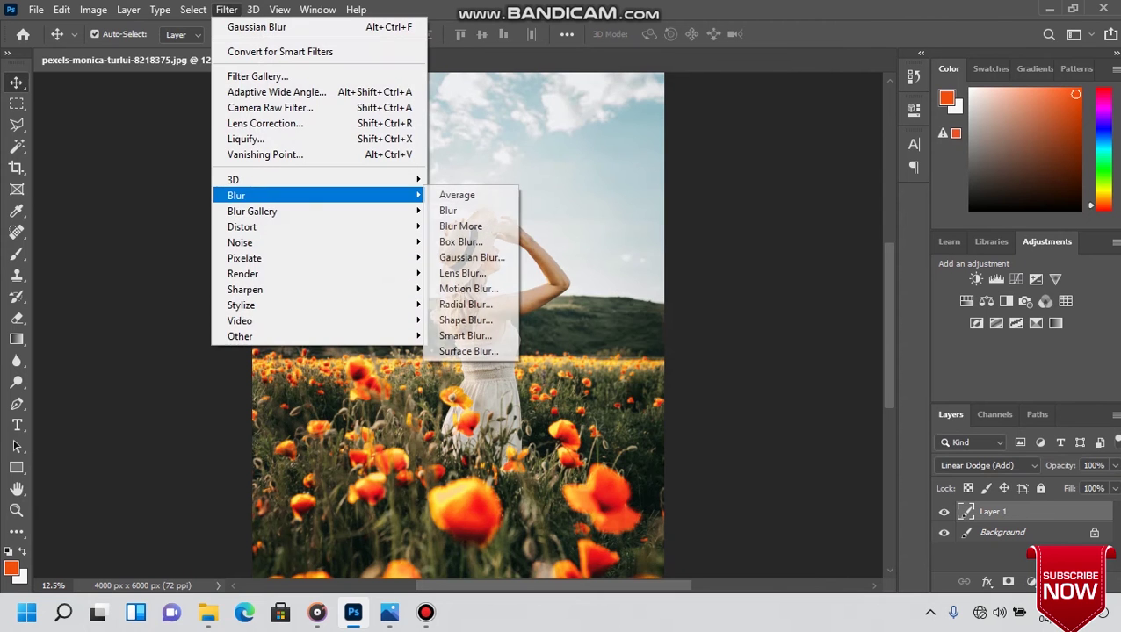
pyautogui.click(472, 257)
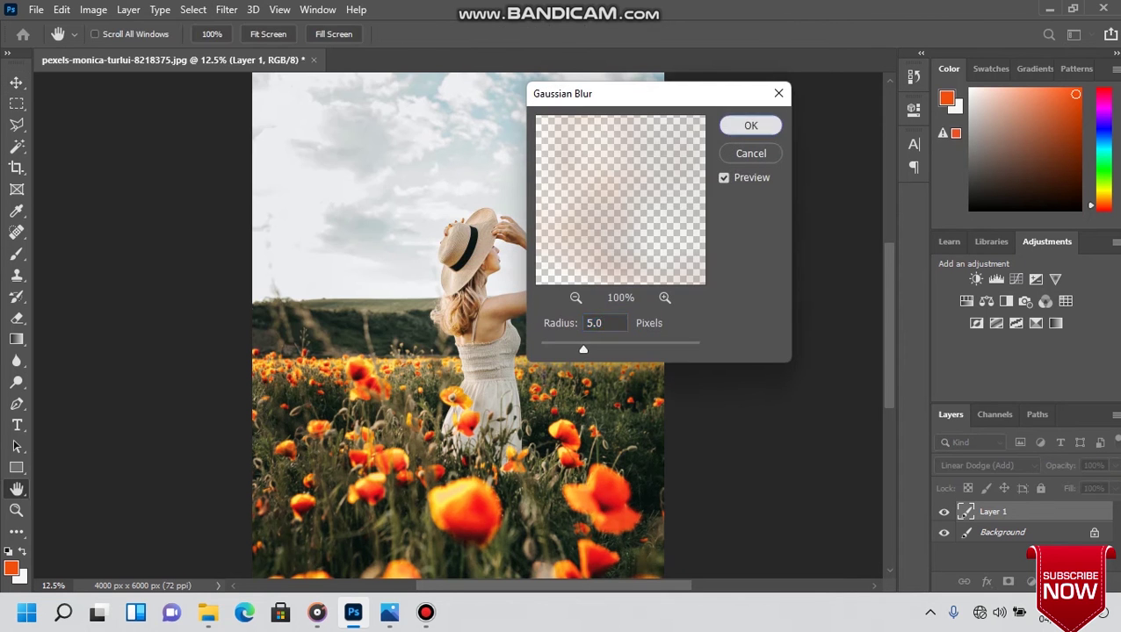
pyautogui.click(746, 125)
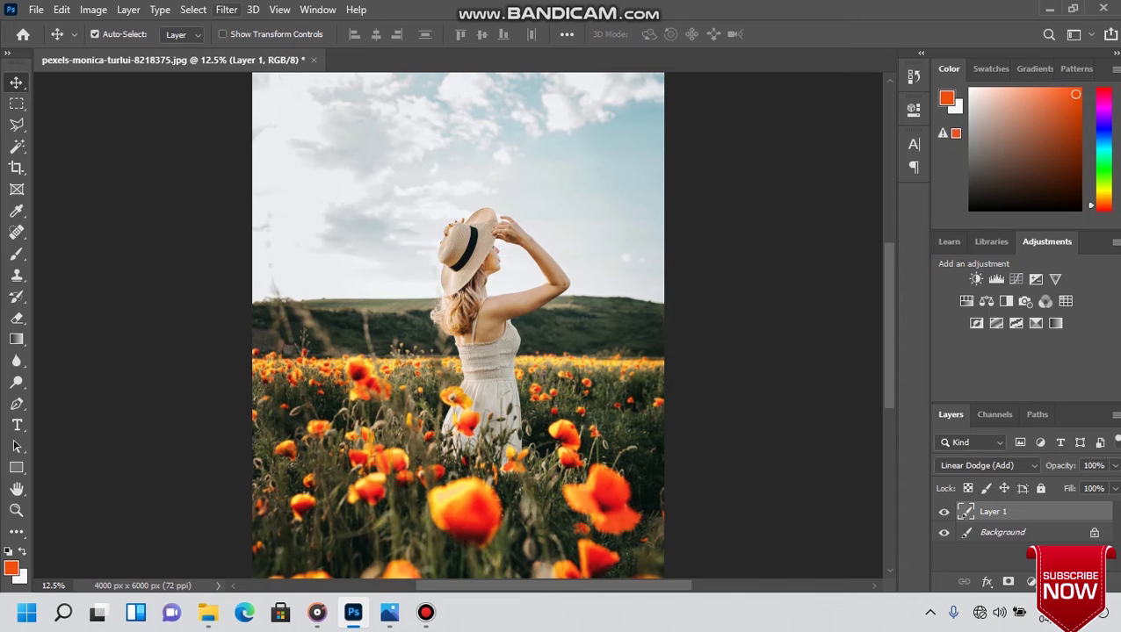
pyautogui.click(226, 10)
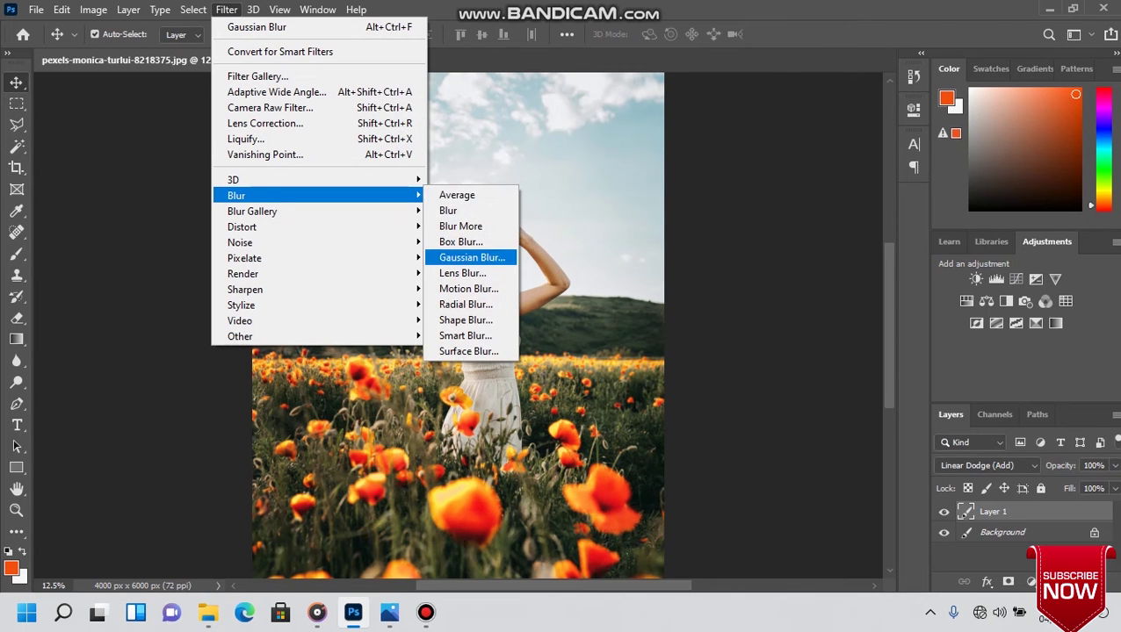
pyautogui.click(472, 258)
pyautogui.click(747, 124)
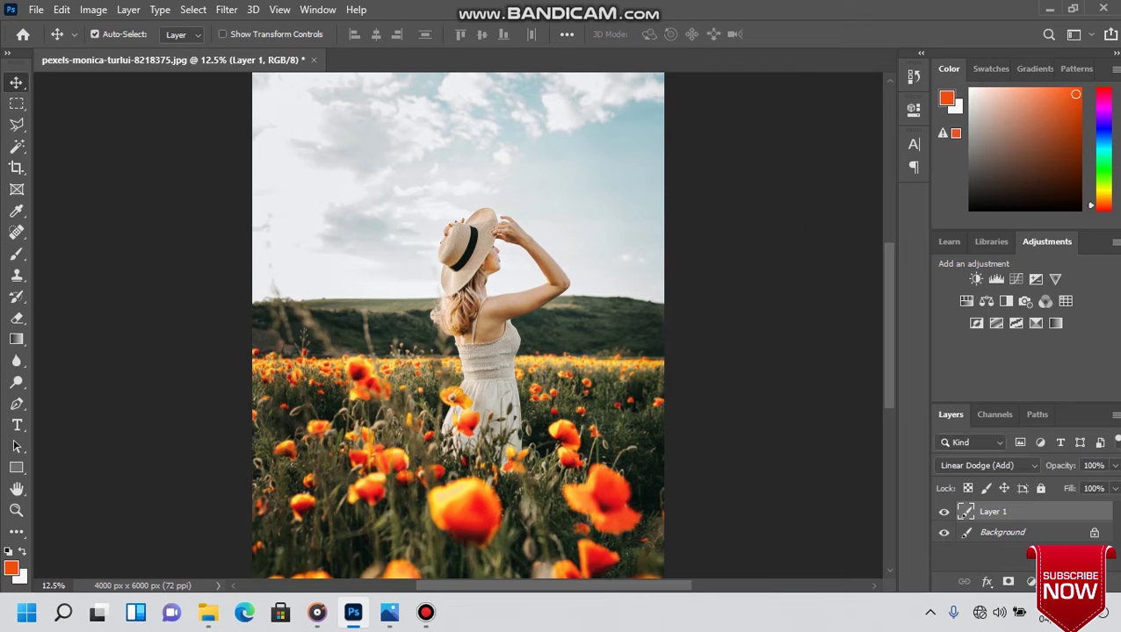
pyautogui.rightClick(1002, 511)
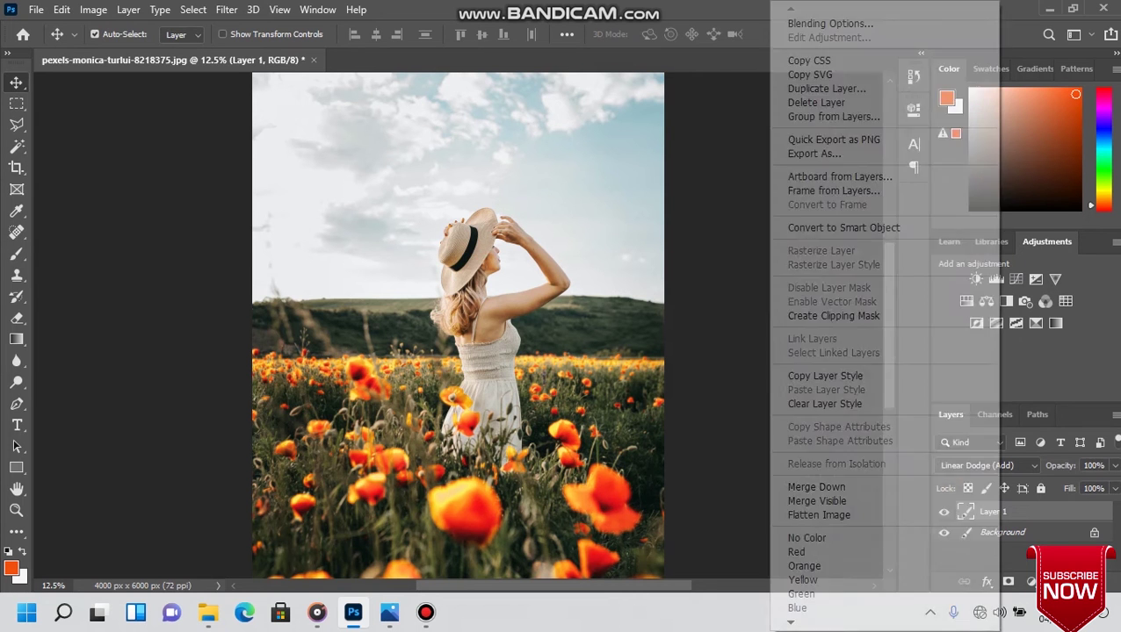
# Enable Outer Glow in Layer 1's blending options
pyautogui.click(825, 24)
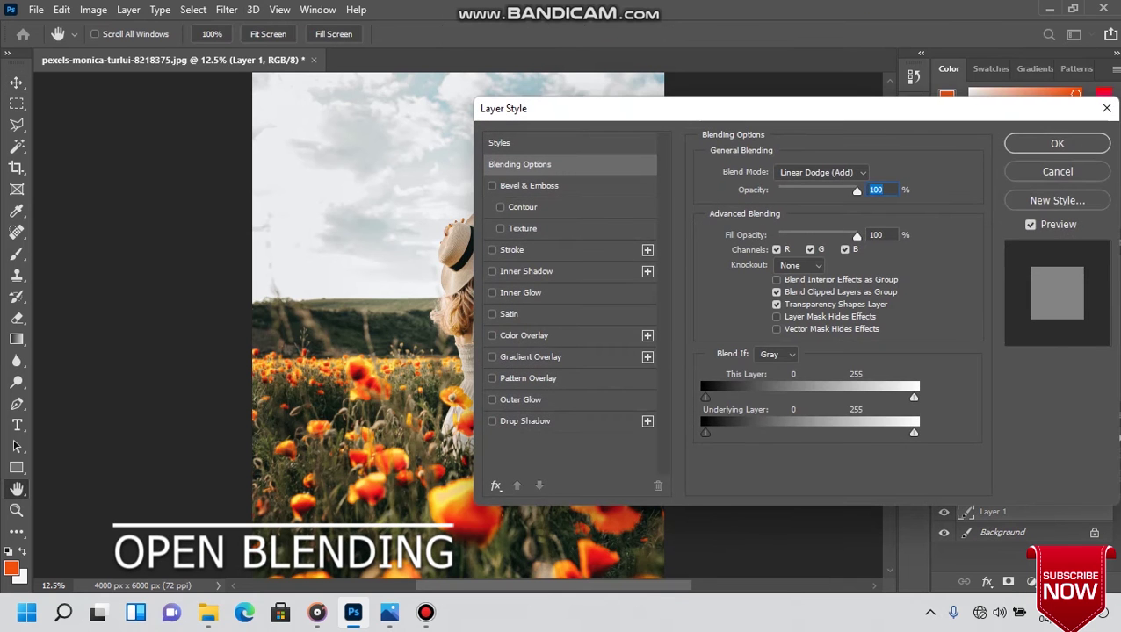
pyautogui.moveTo(615, 108); pyautogui.dragTo(693, 96)
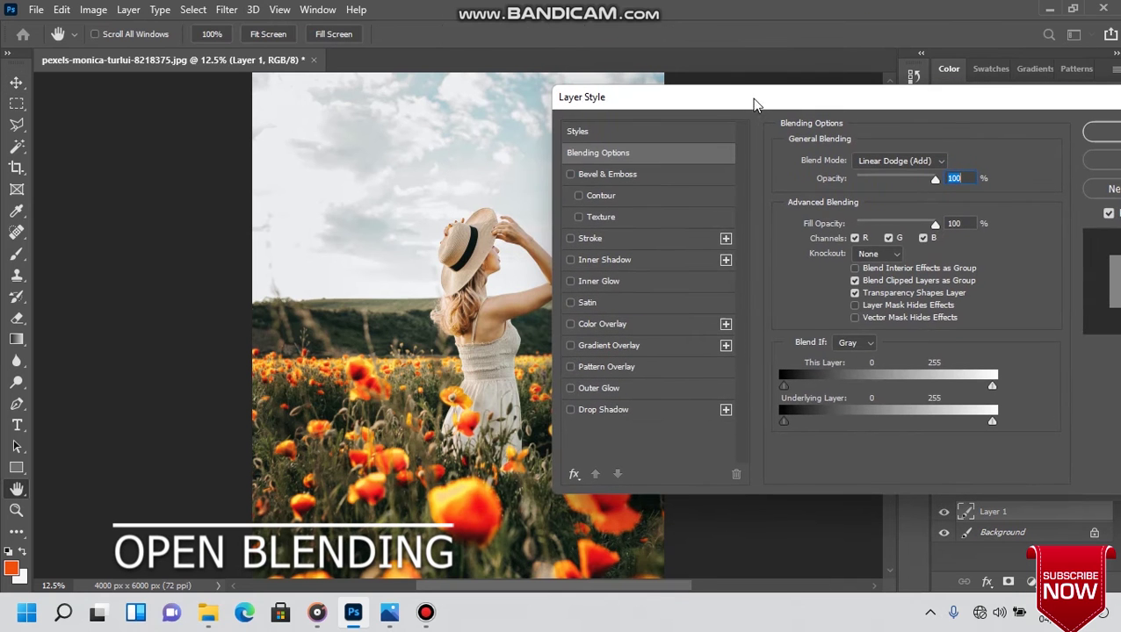
pyautogui.click(570, 388)
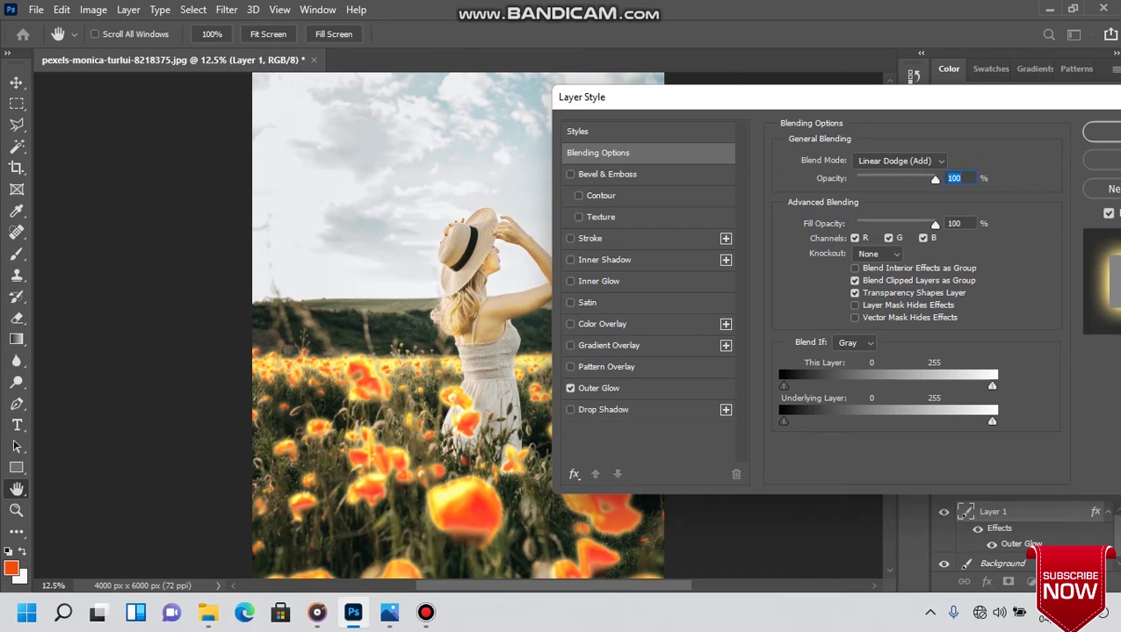
pyautogui.click(607, 389)
# Set the outer glow colour to ff740f and apply the layer style
pyautogui.click(821, 218)
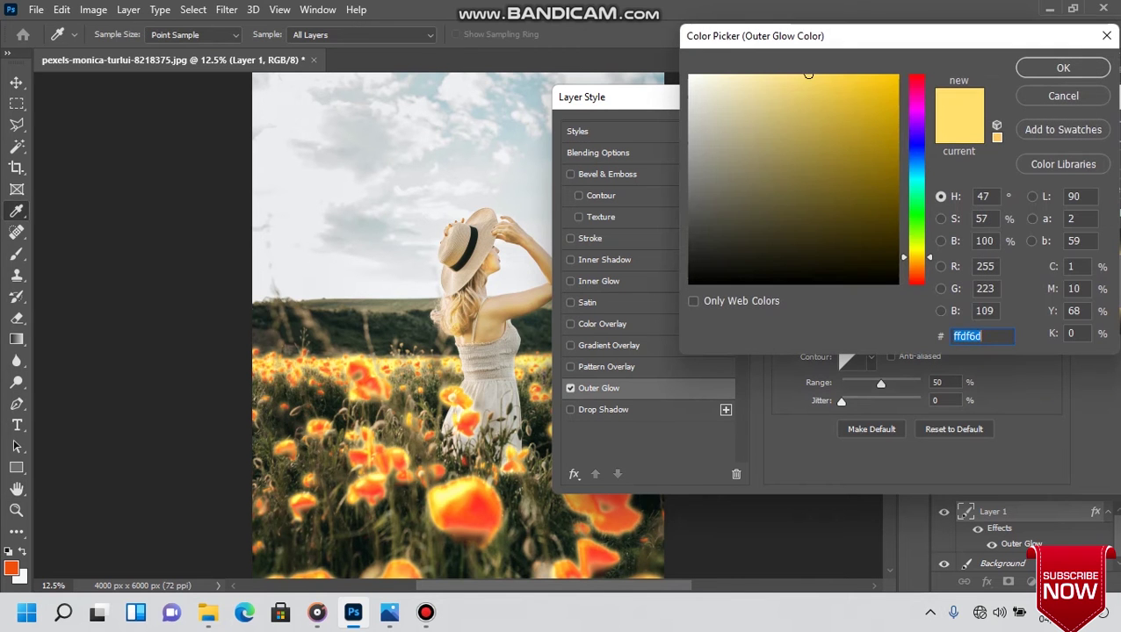
pyautogui.write('ff740f')
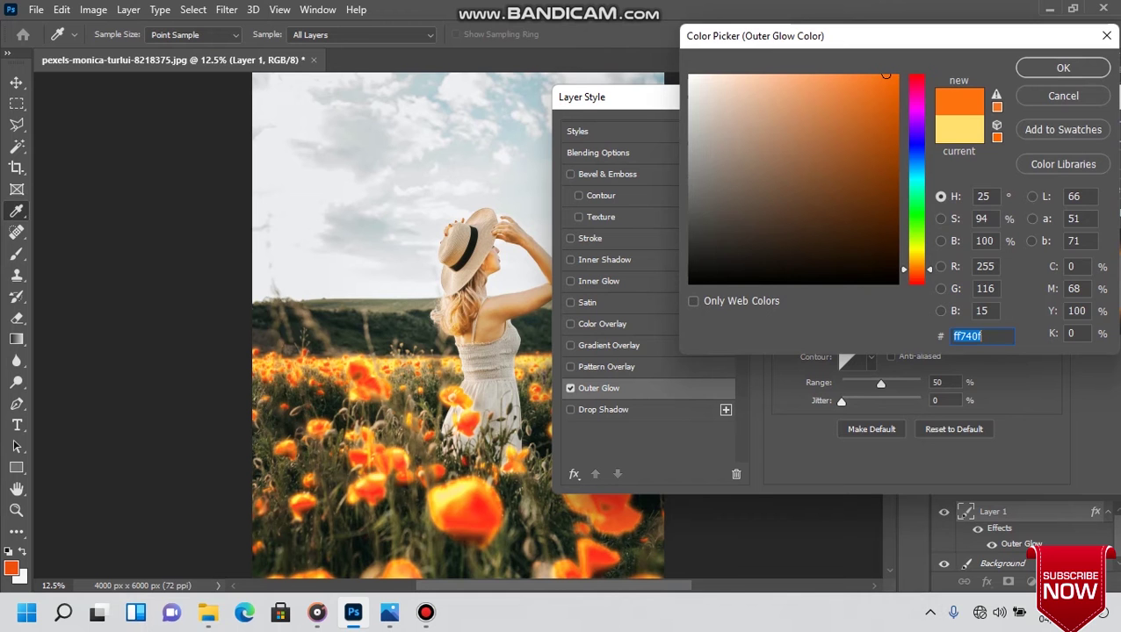
pyautogui.click(1063, 68)
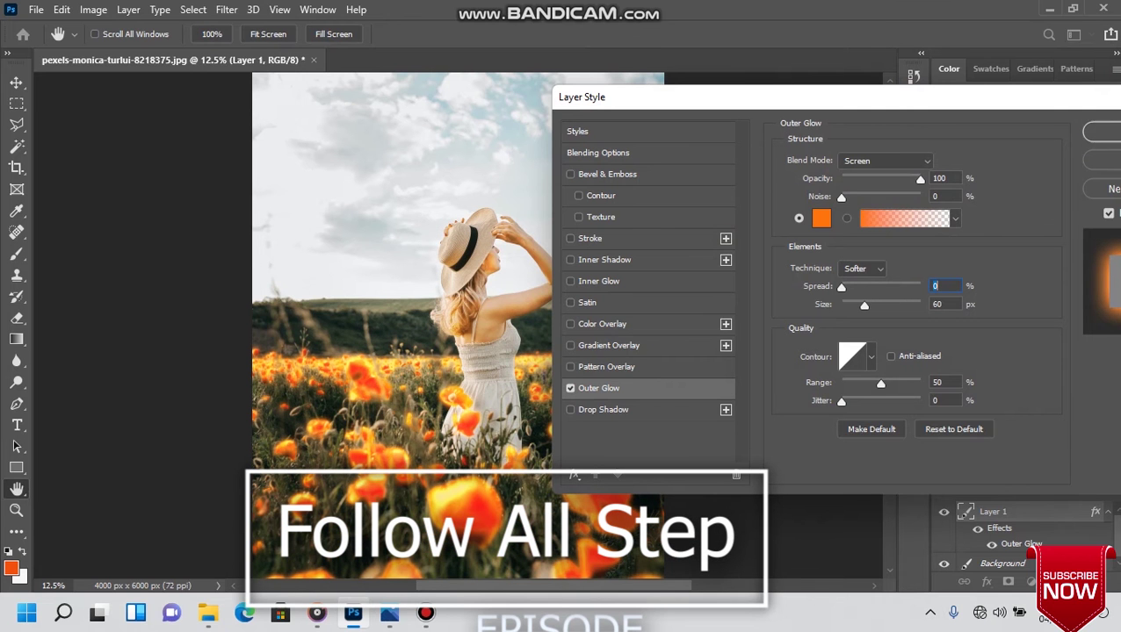
pyautogui.click(1098, 131)
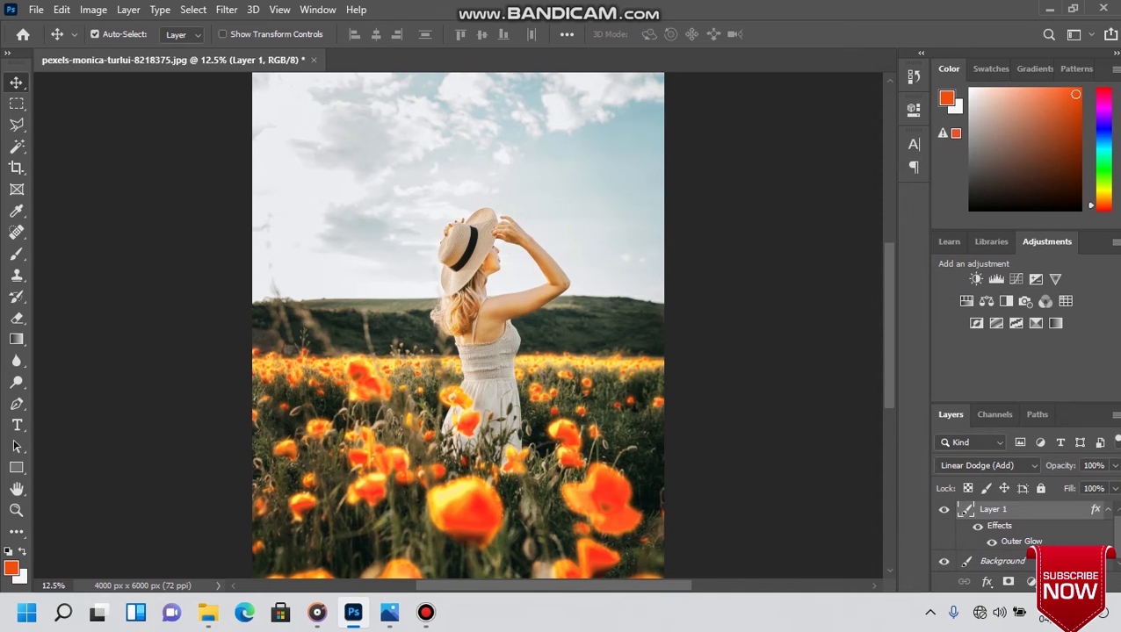
# Add a Gradient Map adjustment layer above Background using the black-to-white preset
pyautogui.hotkey('alt', '[')
pyautogui.click(1030, 582)
pyautogui.click(1019, 557)
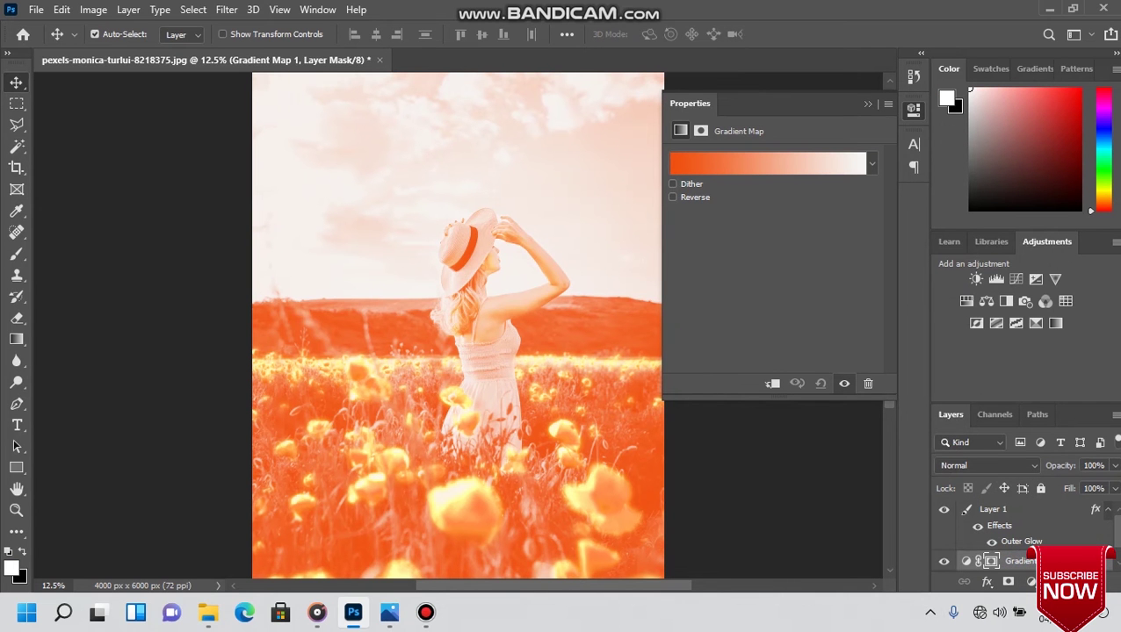
pyautogui.click(871, 164)
pyautogui.click(757, 223)
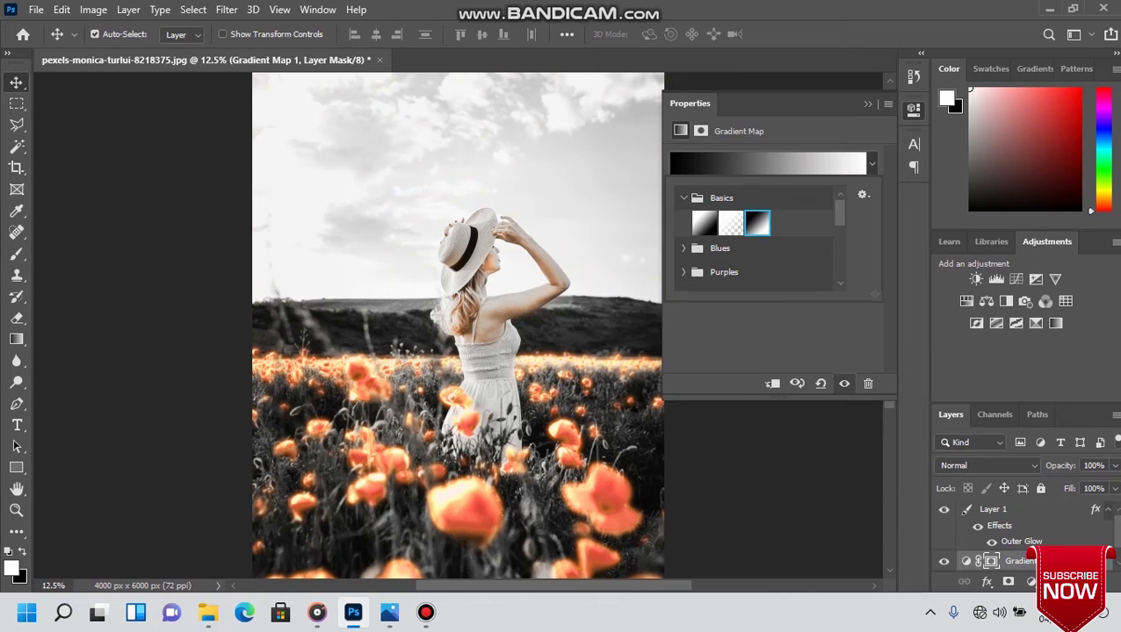
pyautogui.click(867, 104)
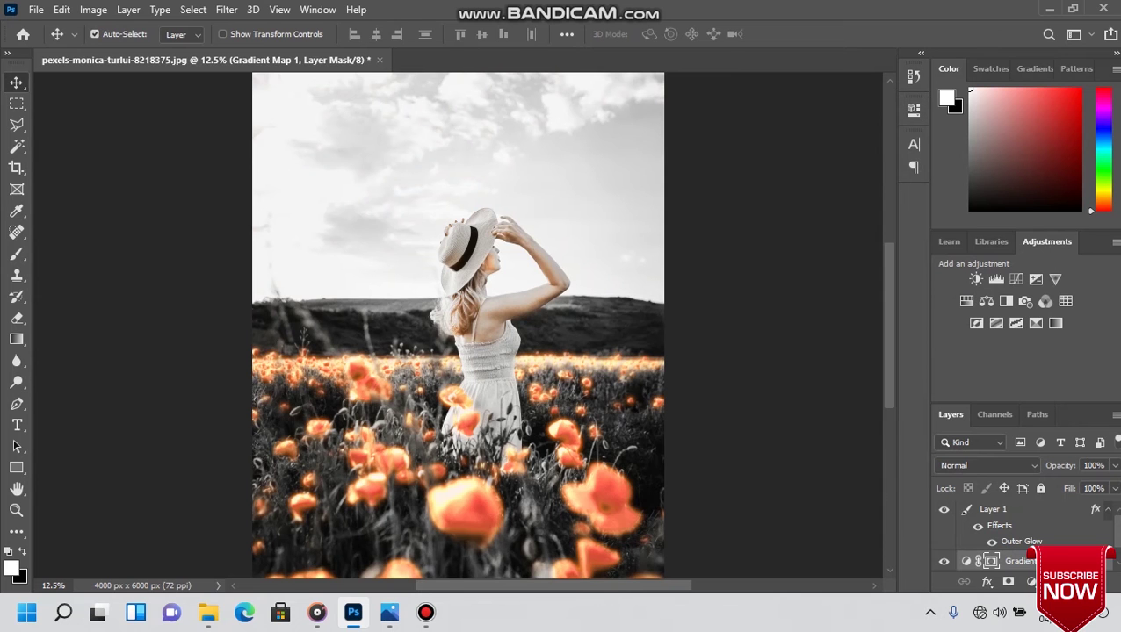
# Fit the whole image in the window to review the monochrome result
pyautogui.scroll(-1, 1019, 536)
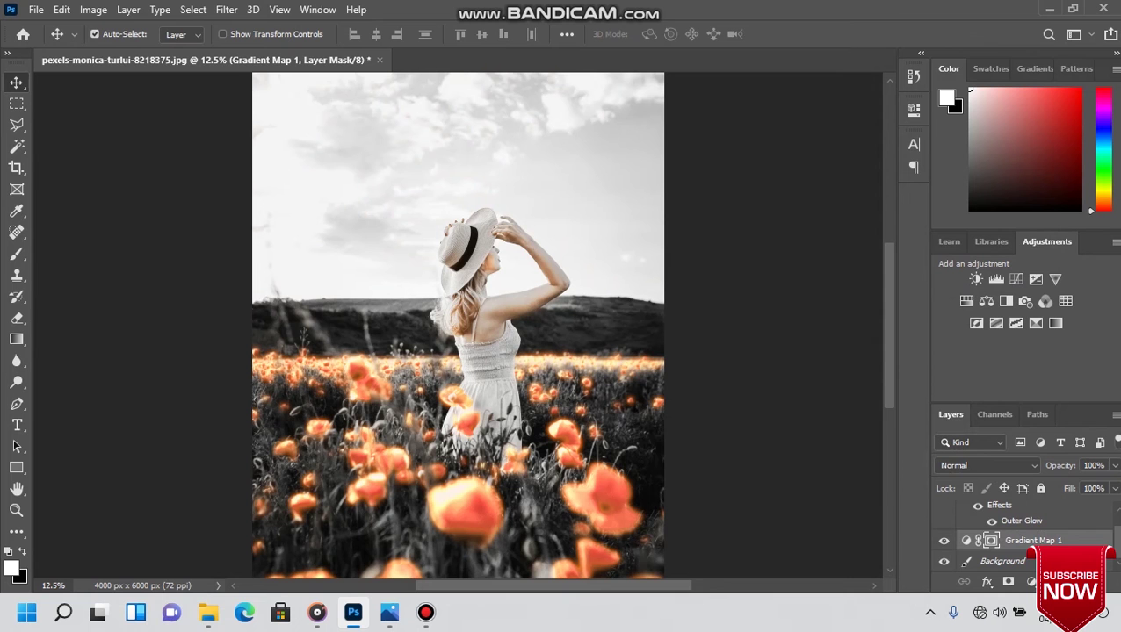
pyautogui.click(95, 33)
pyautogui.hotkey('ctrl', '0')
pyautogui.click(95, 33)
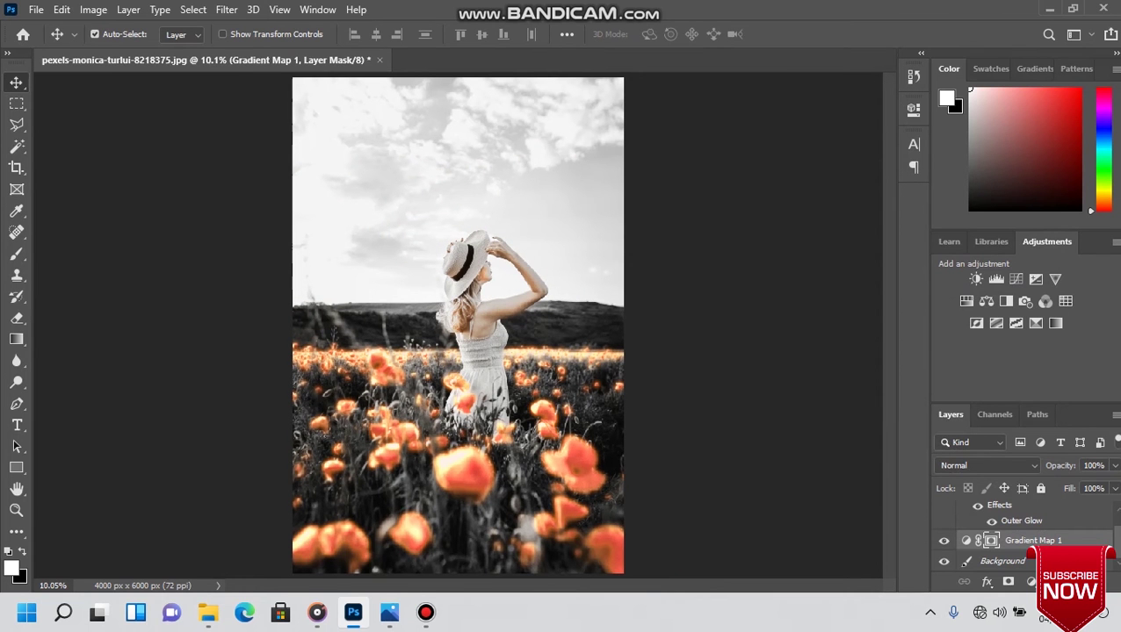
pyautogui.click(1021, 581)
pyautogui.press('Escape')
# Add a Brightness/Contrast adjustment layer with Contrast 96 and Brightness -50
pyautogui.click(1001, 560)
pyautogui.click(1021, 582)
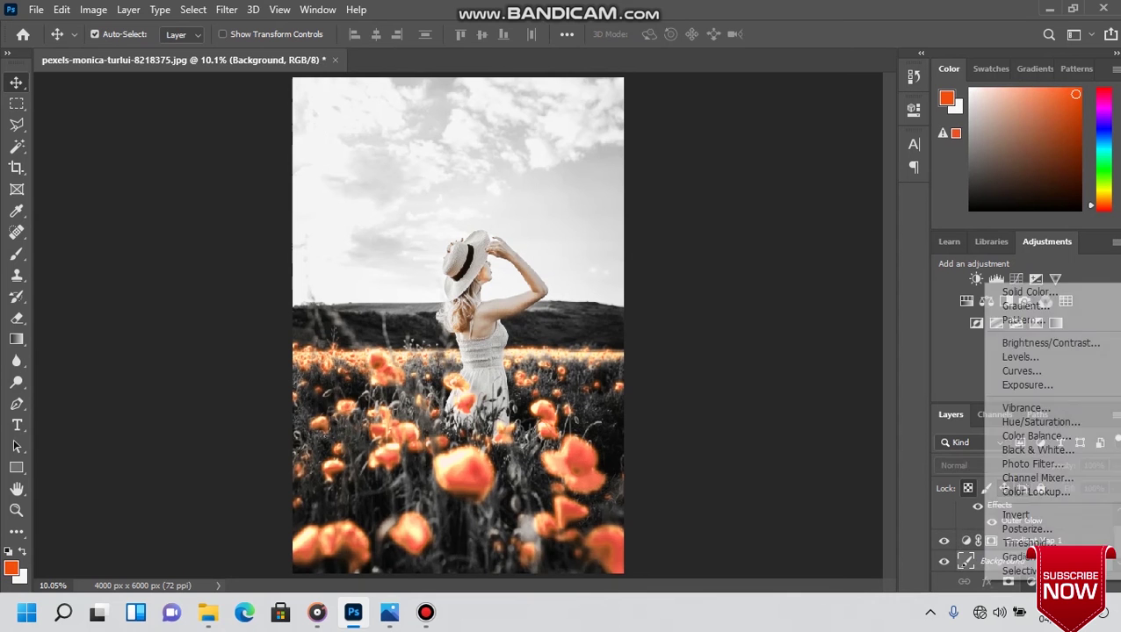
pyautogui.click(1051, 343)
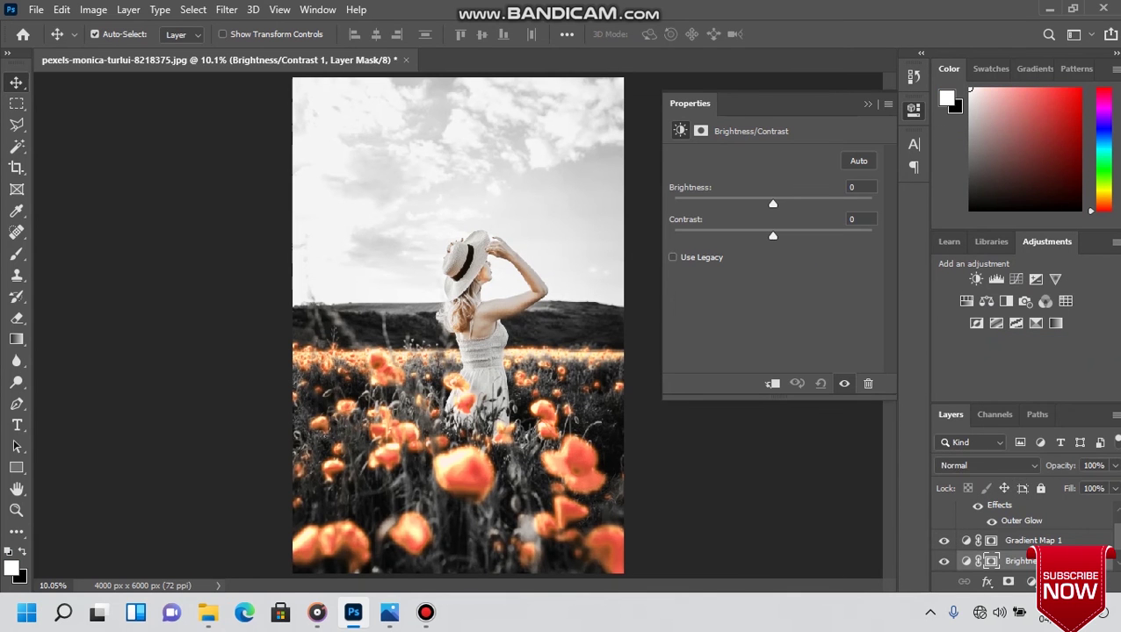
pyautogui.moveTo(773, 236); pyautogui.dragTo(868, 235)
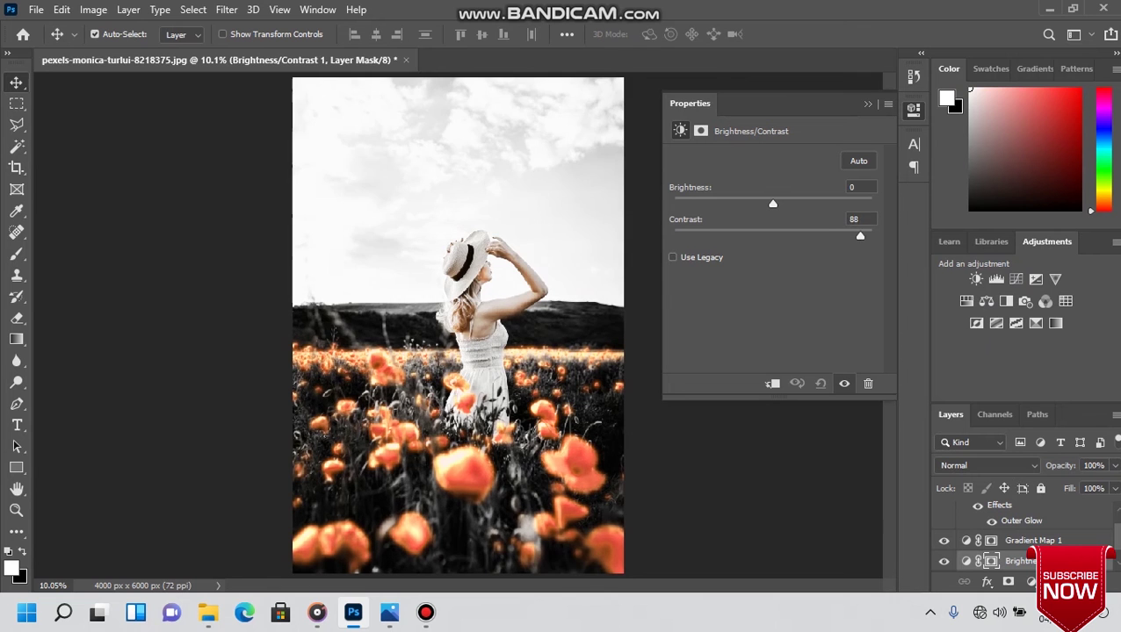
pyautogui.moveTo(773, 204); pyautogui.dragTo(736, 204)
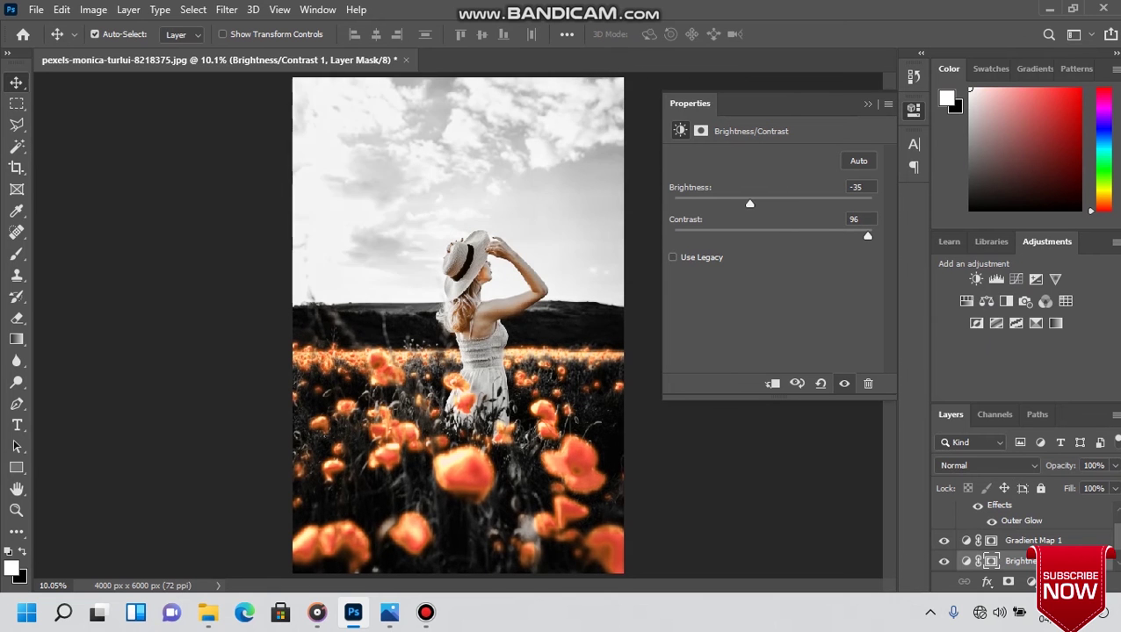
pyautogui.moveTo(737, 204); pyautogui.dragTo(740, 204)
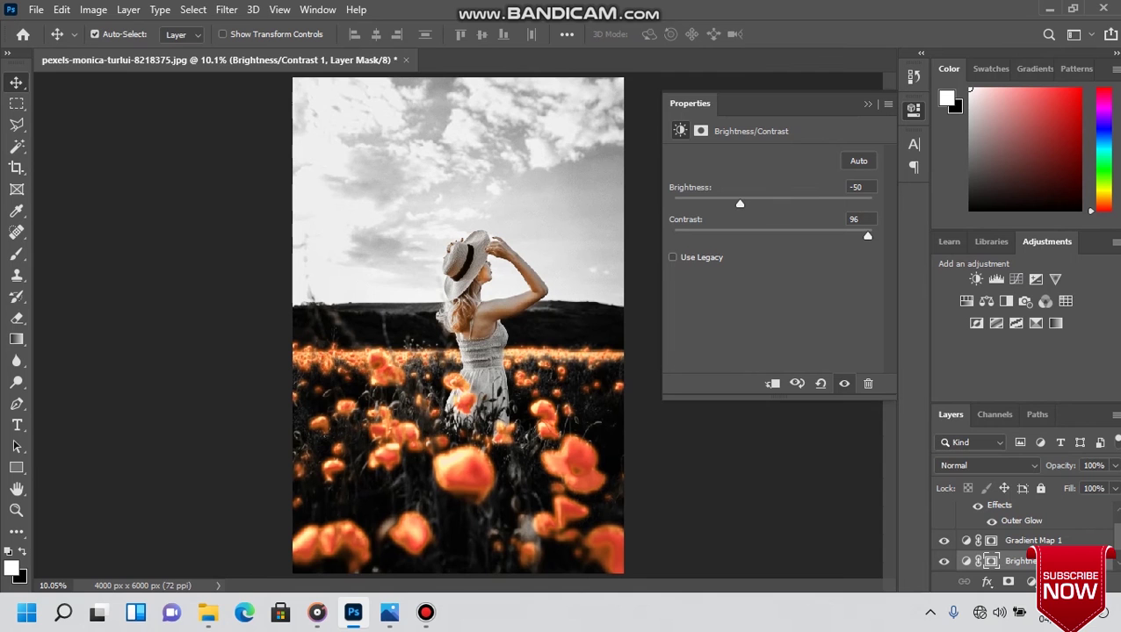
pyautogui.click(867, 104)
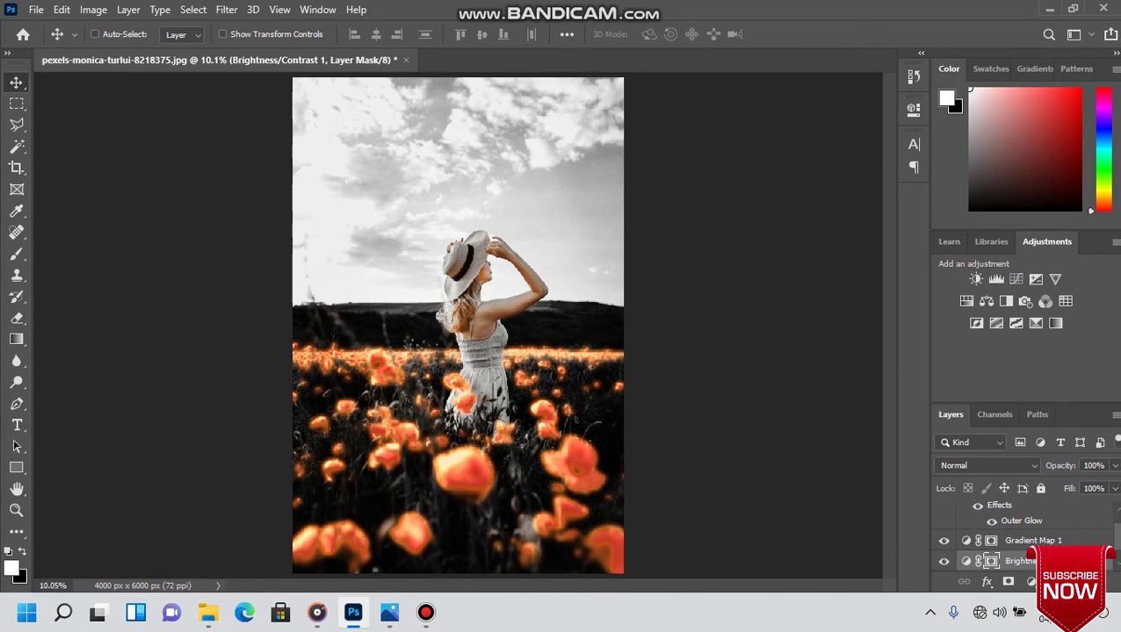
pyautogui.press('ctrl')
pyautogui.press('ctrl')
pyautogui.scroll(-1, 1019, 562)
# Apply one more 5.0-pixel Gaussian Blur pass to Layer 1
pyautogui.click(1010, 561)
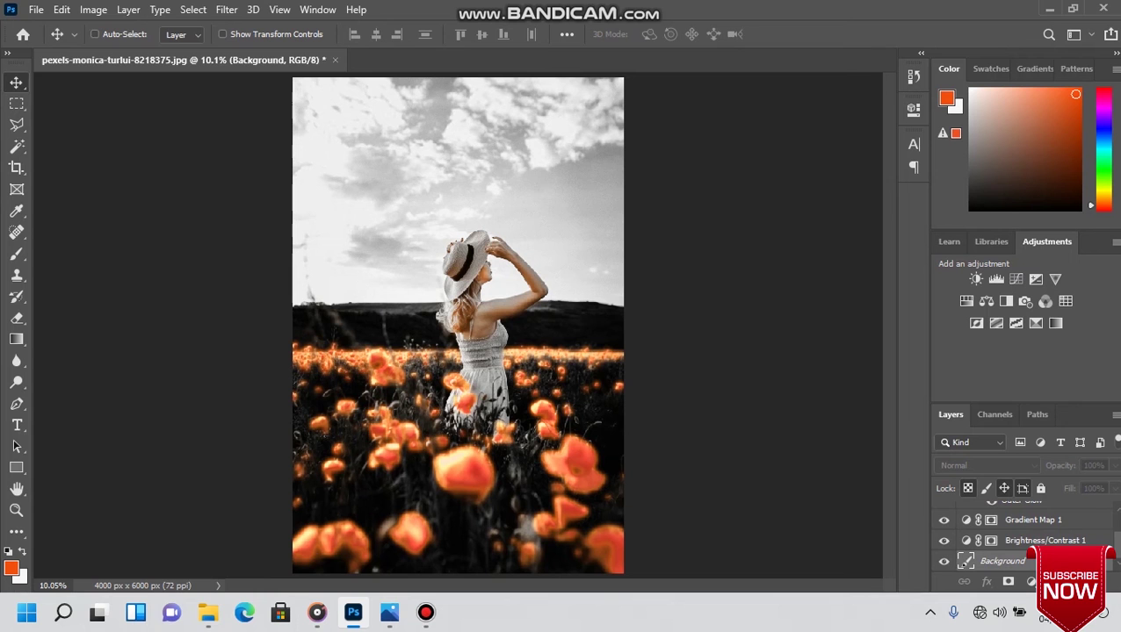
pyautogui.press('ctrl')
pyautogui.click(226, 10)
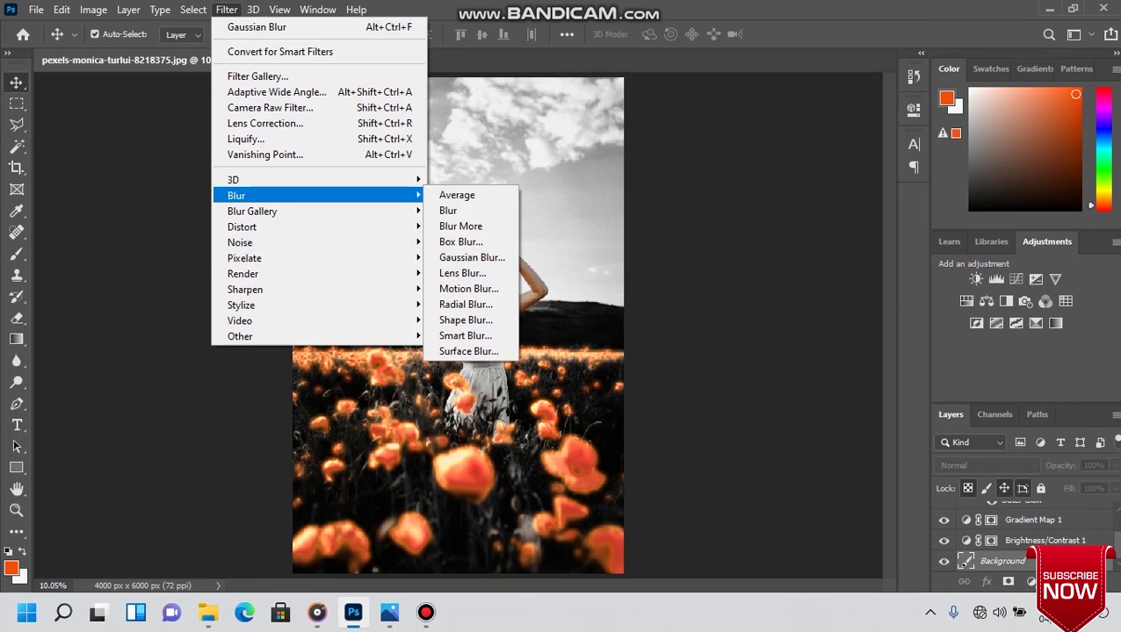
pyautogui.press('Escape')
pyautogui.click(993, 512)
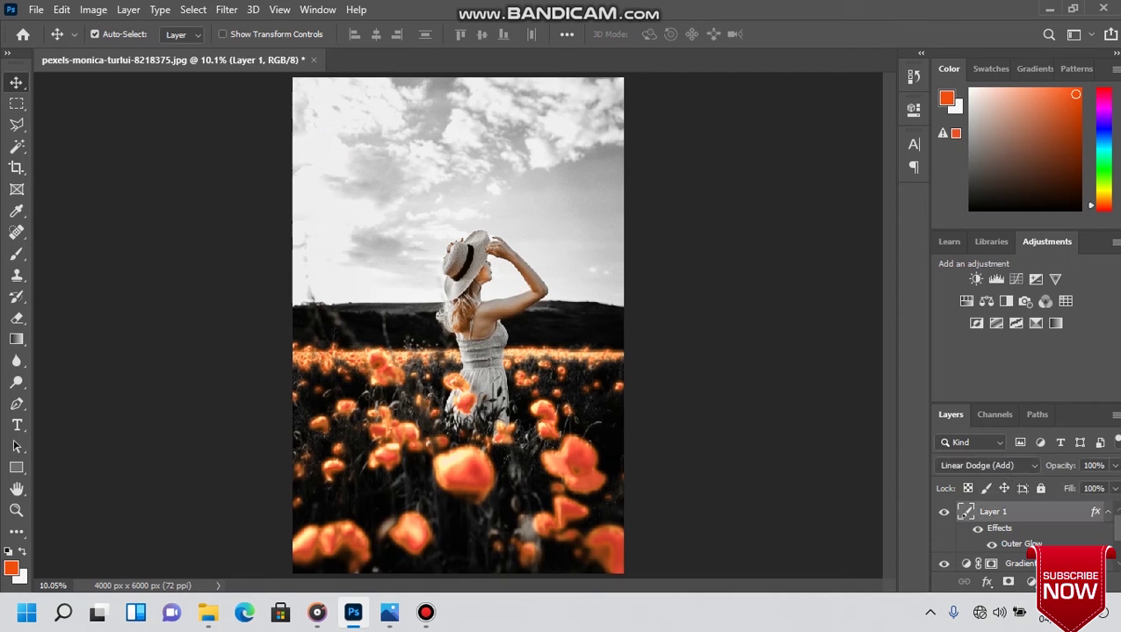
pyautogui.click(226, 10)
pyautogui.moveTo(290, 195)
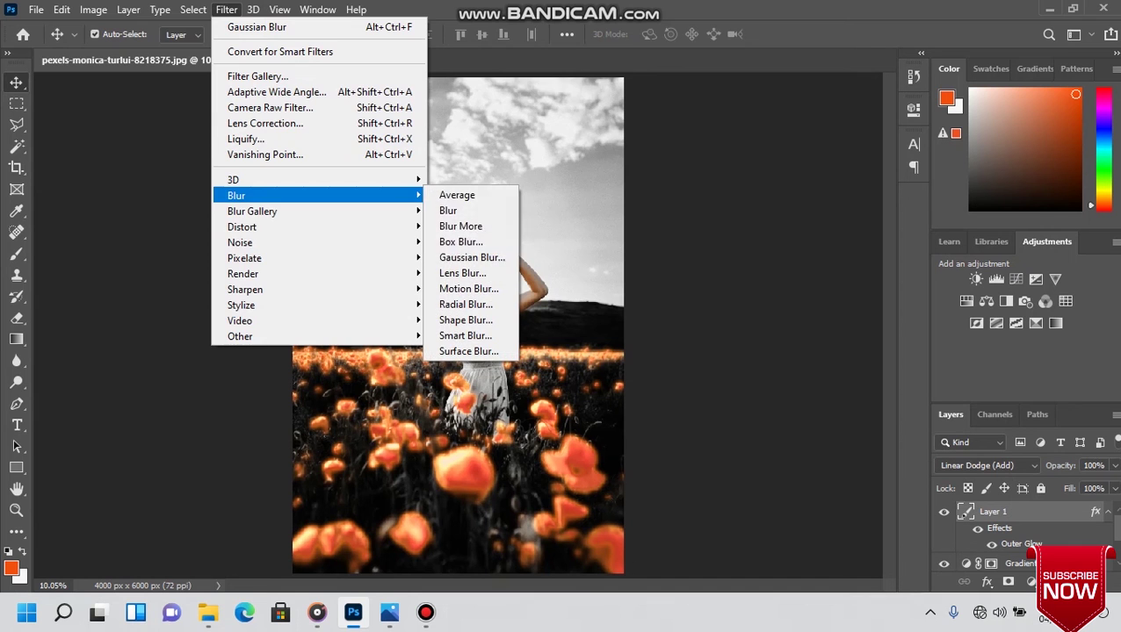
pyautogui.click(472, 258)
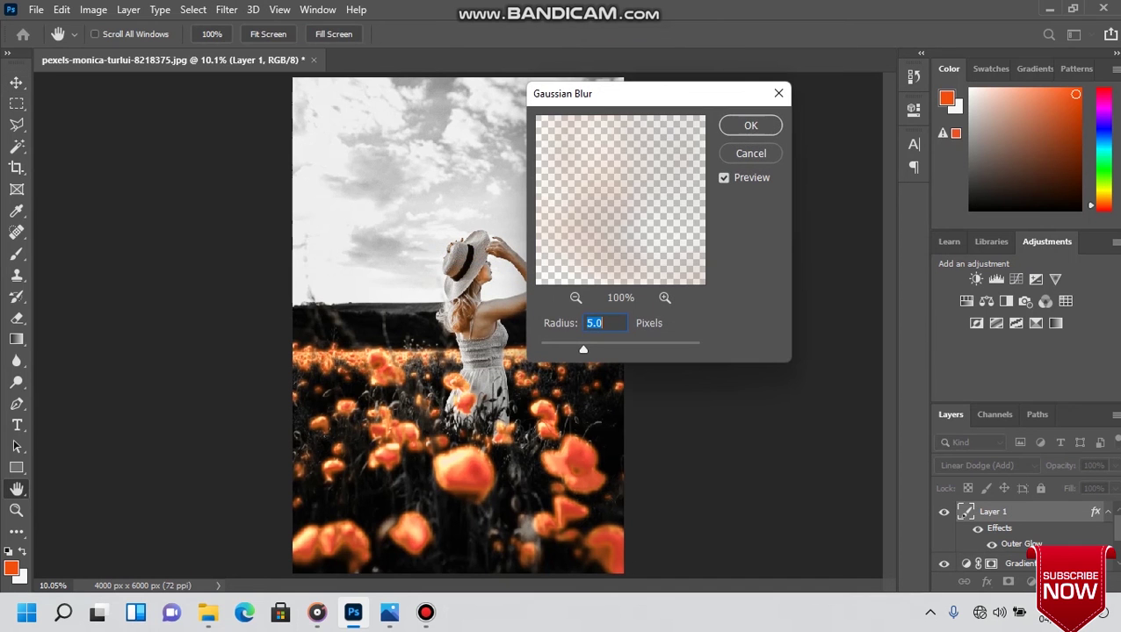
pyautogui.click(751, 125)
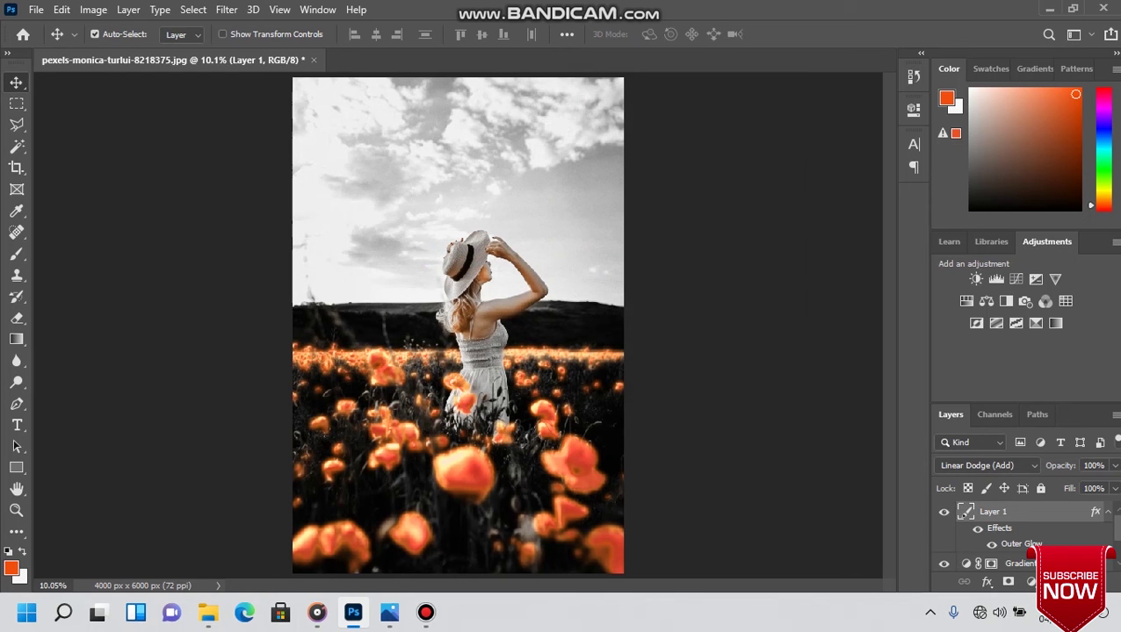
pyautogui.click(36, 10)
# Save the image to the Desktop as a quality-12 JPEG, then minimize Photoshop
pyautogui.click(60, 208)
pyautogui.click(610, 401)
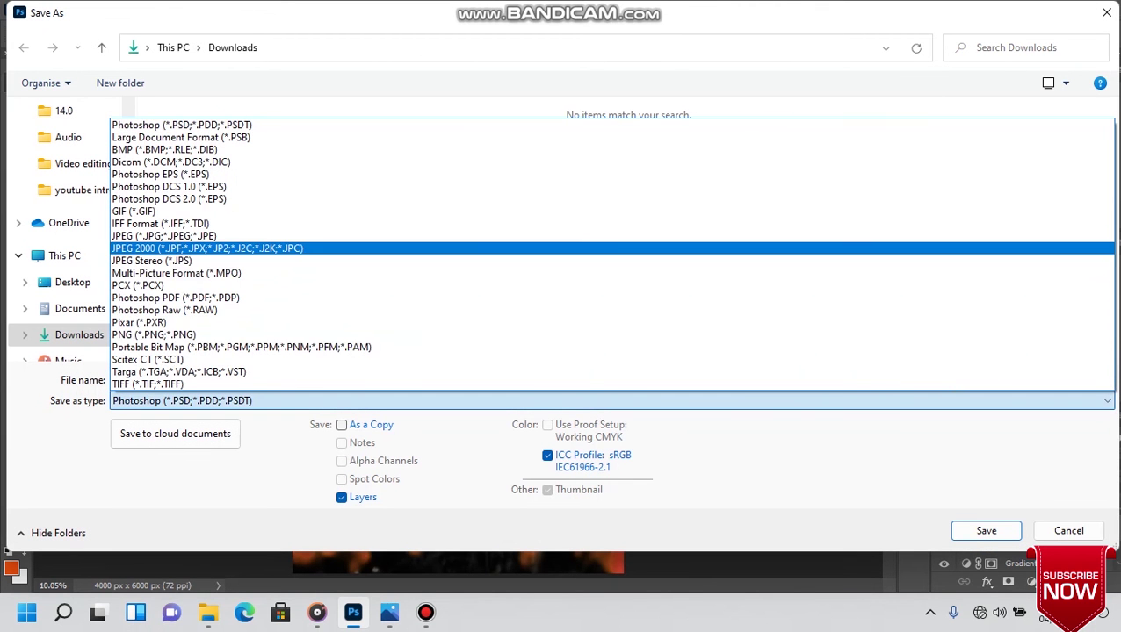
pyautogui.click(176, 247)
pyautogui.click(611, 401)
pyautogui.click(176, 233)
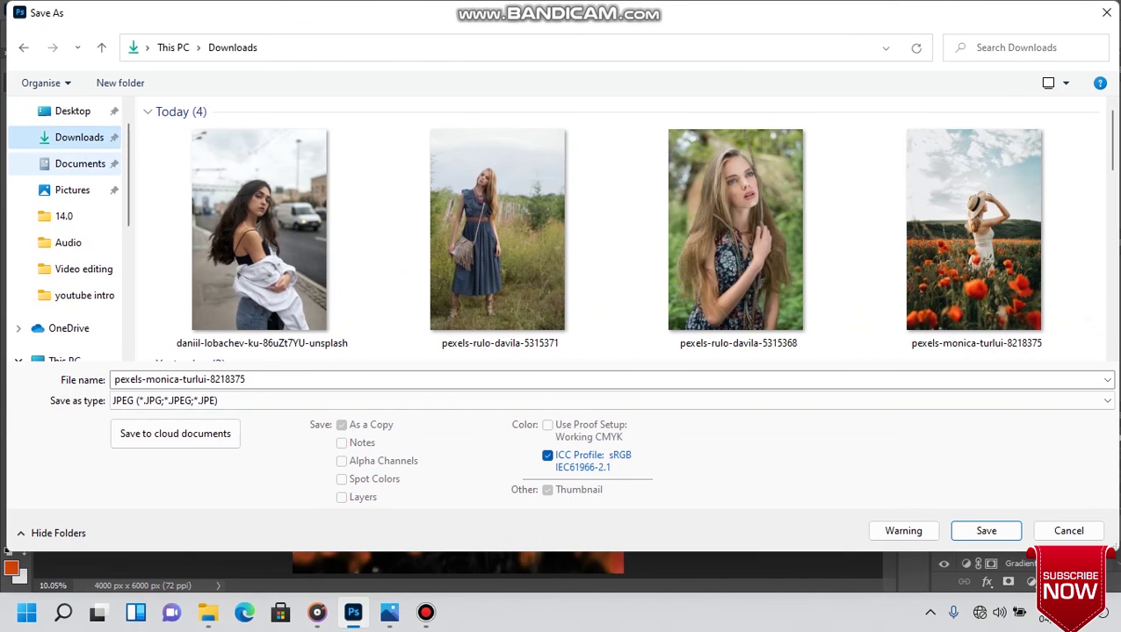
pyautogui.click(72, 112)
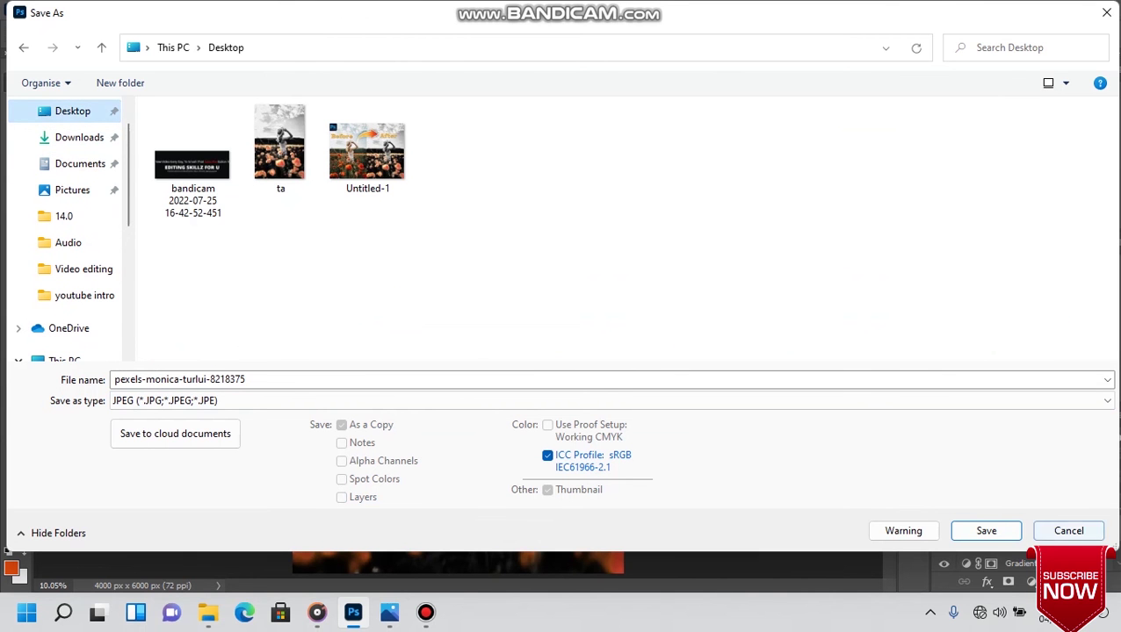
pyautogui.click(986, 530)
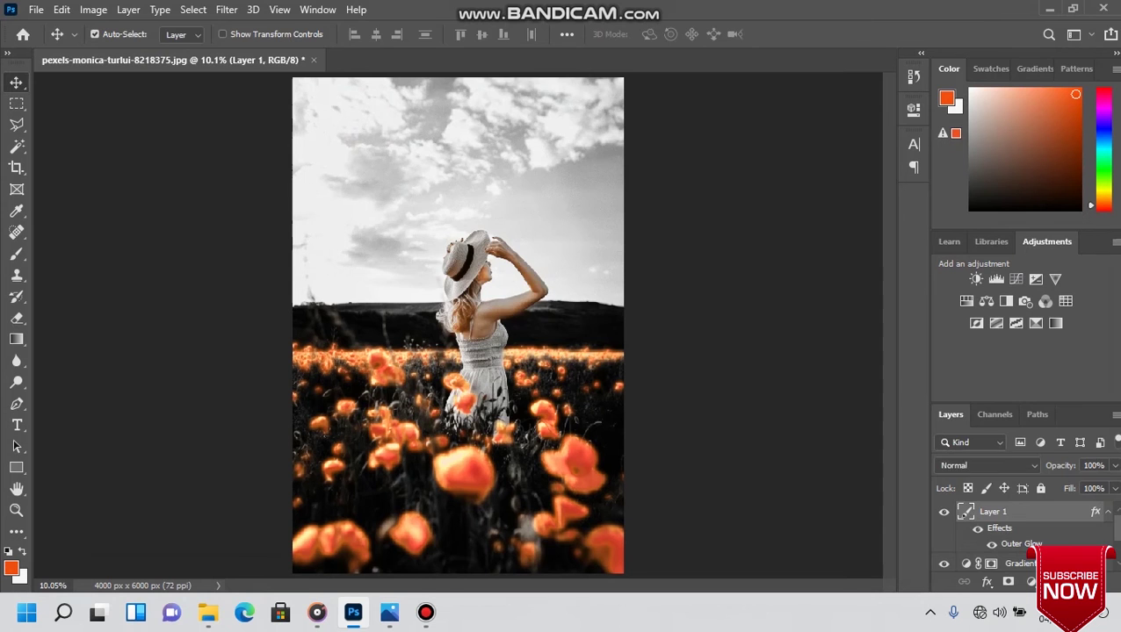
pyautogui.press('Up')
pyautogui.press('Up')
pyautogui.click(654, 131)
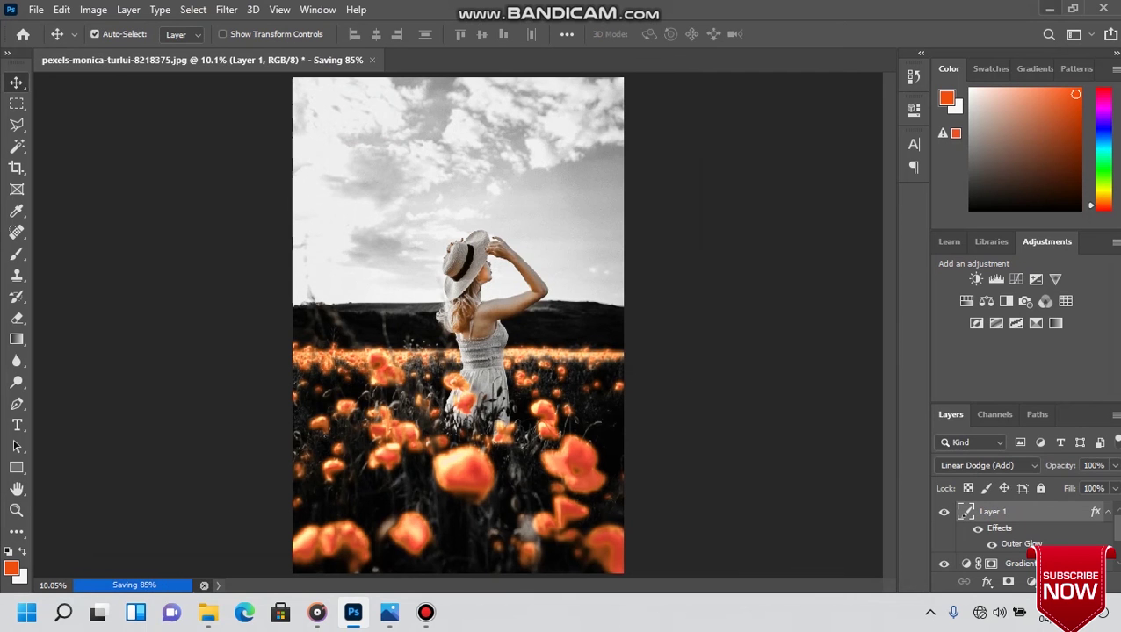
pyautogui.click(1049, 9)
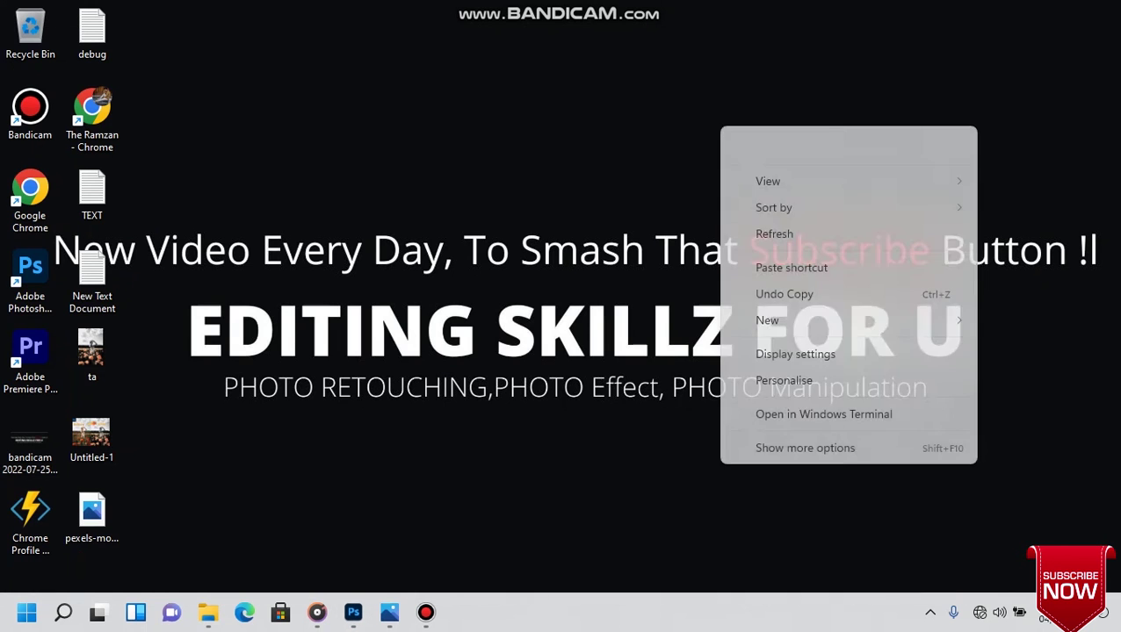